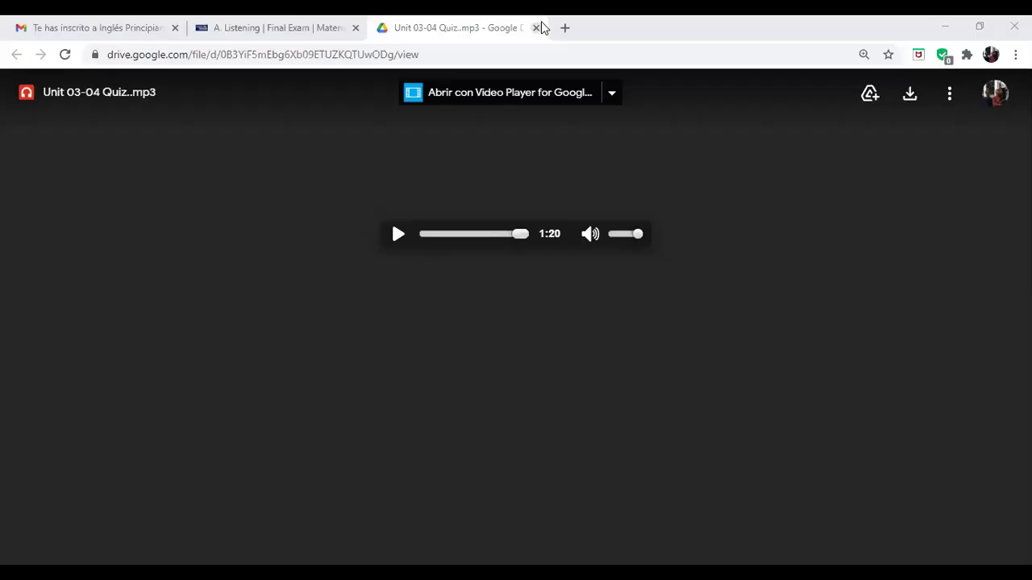
Close the Unit 03-04 Quiz.mp3 audio and review the Listening answers to questions 1 and 2.
left_click(535, 28)
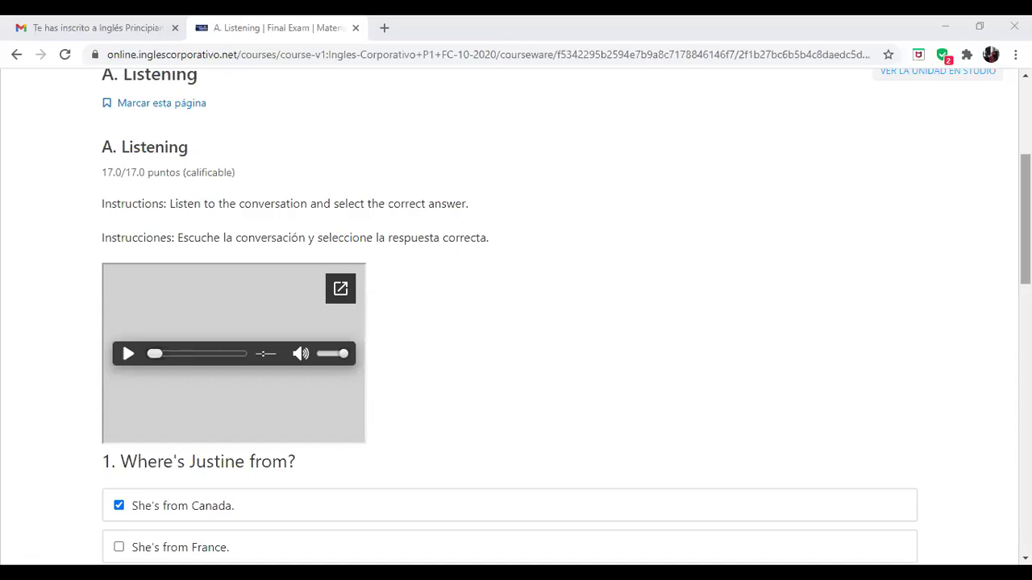
scroll(1025, 242, "down", 2)
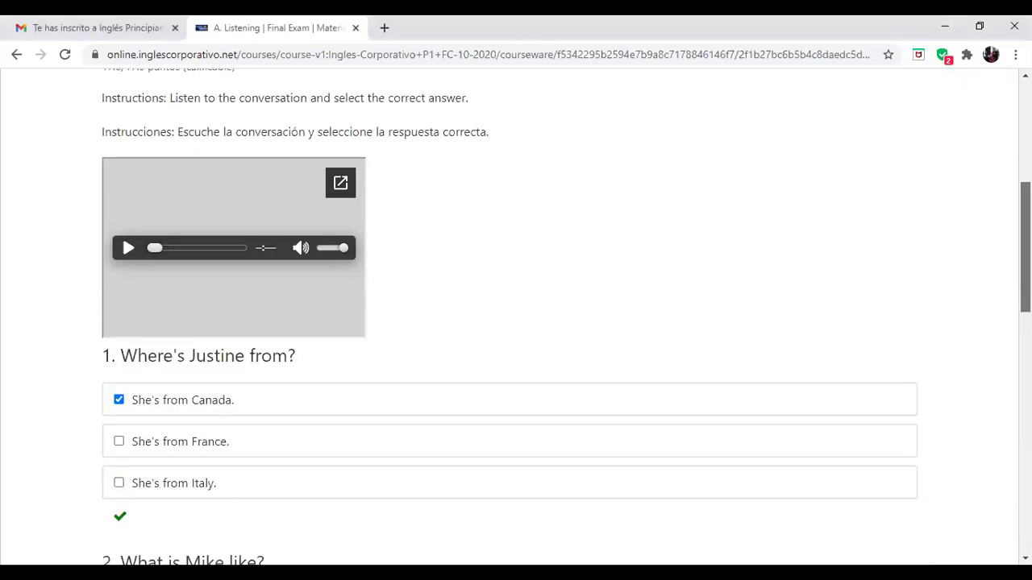
scroll(1025, 242, "down", 1)
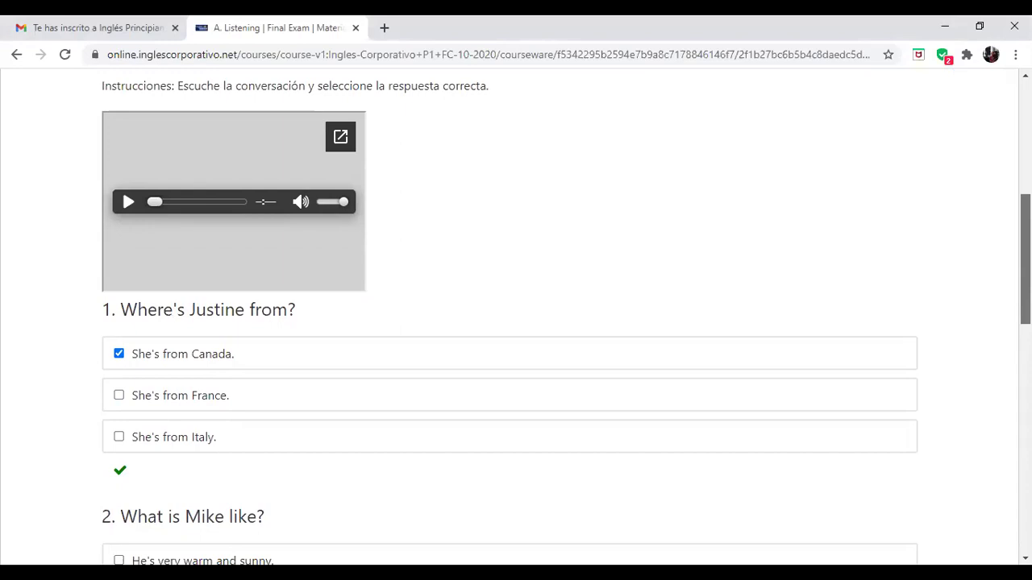
scroll(516, 318, "down", 3)
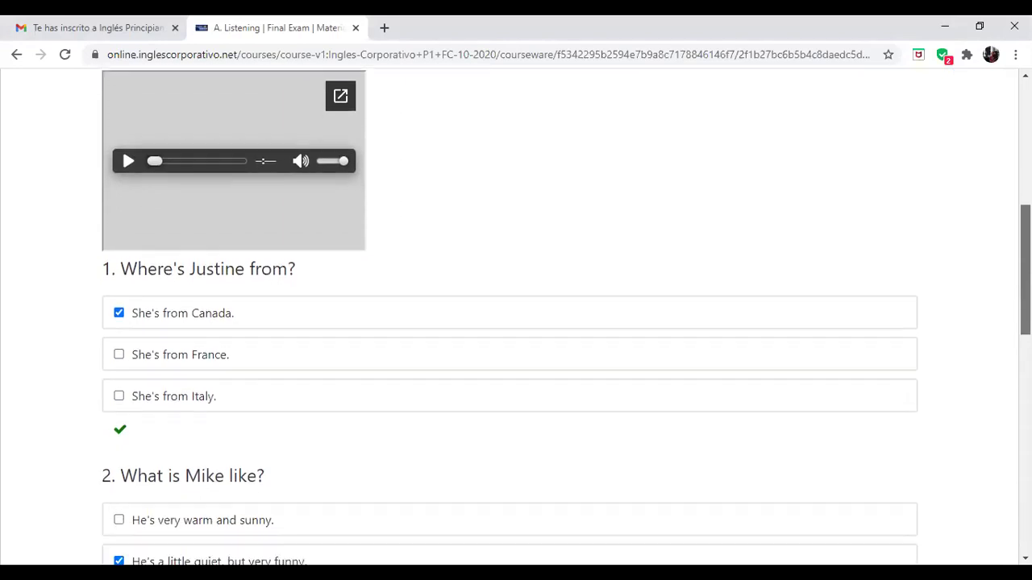
scroll(516, 318, "up", 1)
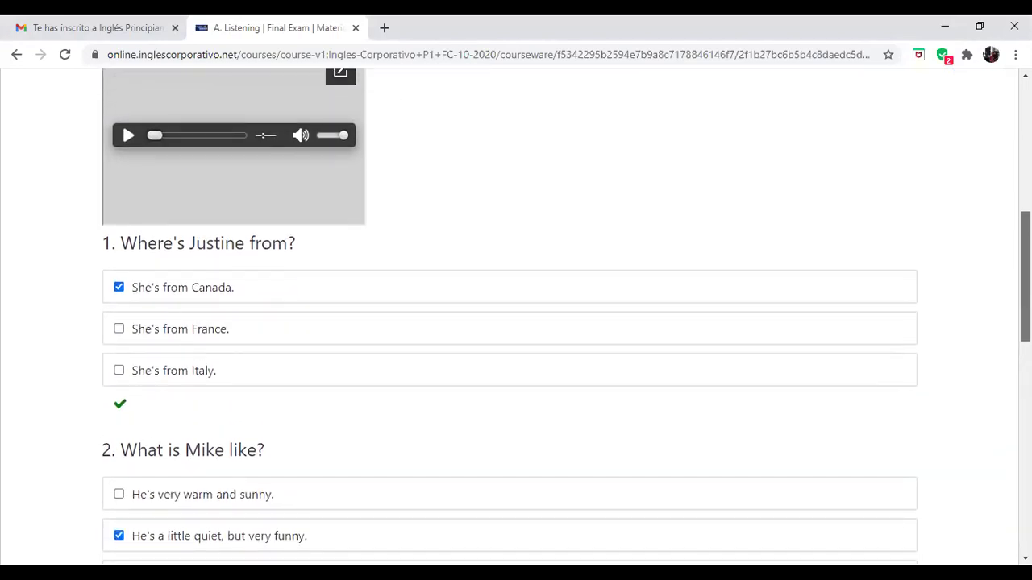
scroll(516, 319, "down", 2)
scroll(516, 318, "down", 1)
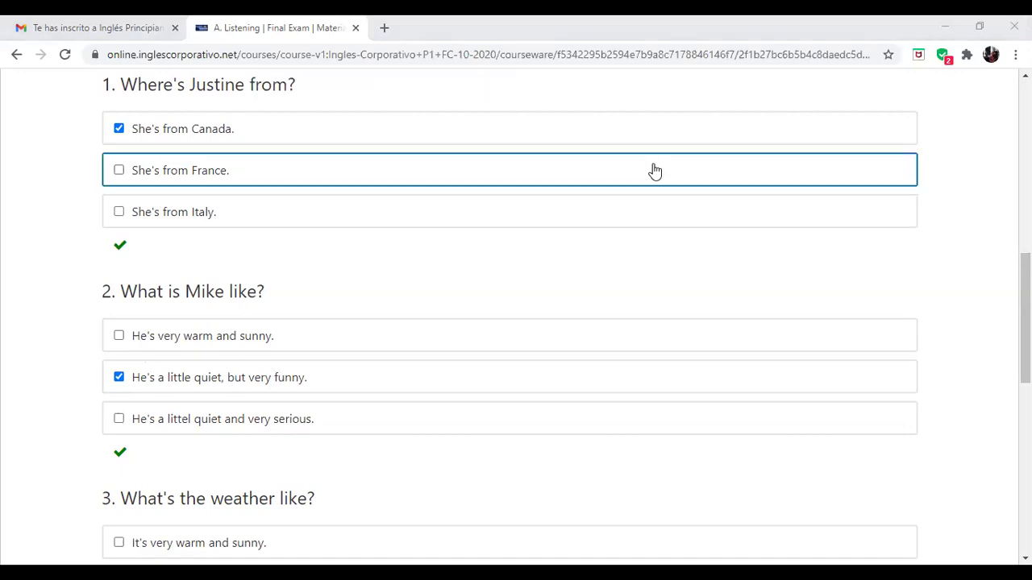
left_click(248, 295)
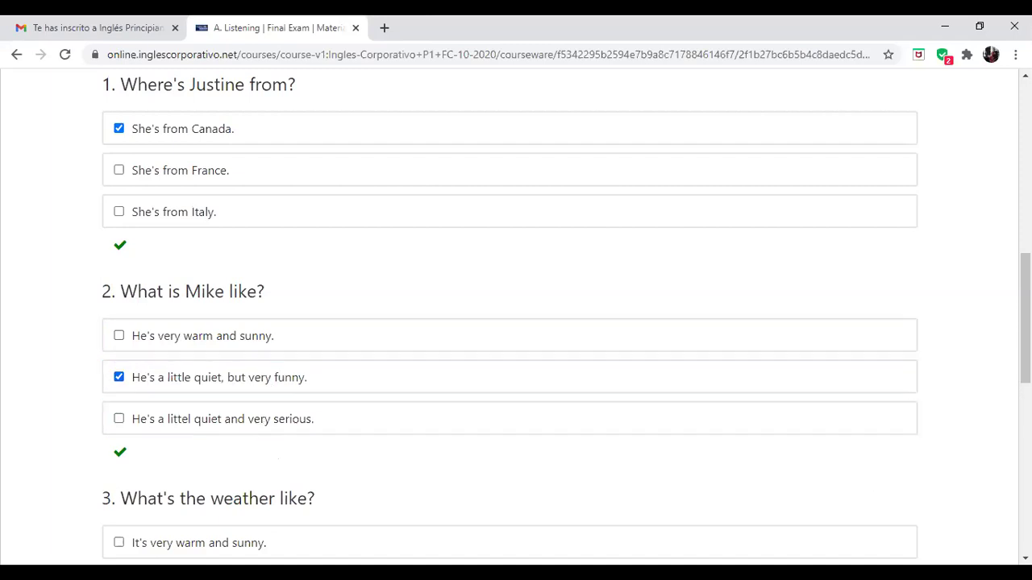
Review the Listening answers about the weather and Sue's clothing in questions 3 and 4.
scroll(510, 322, "down", 3)
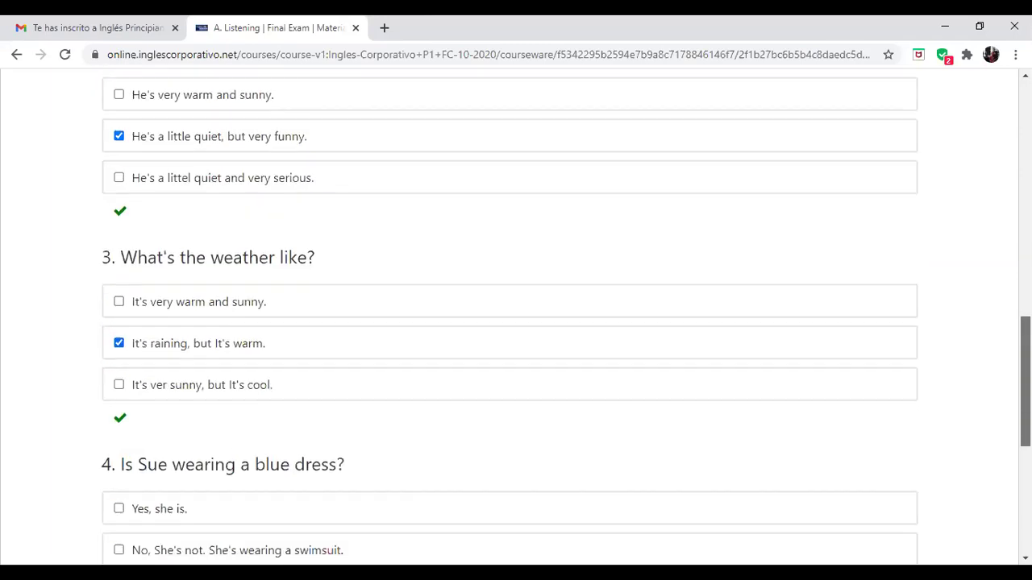
scroll(564, 315, "down", 1)
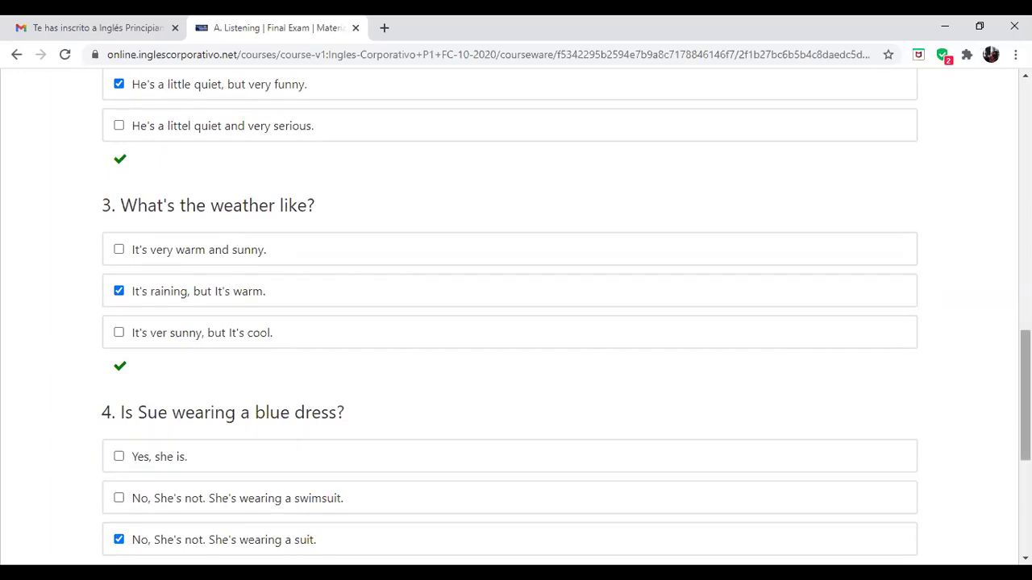
scroll(516, 322, "down", 2)
scroll(516, 323, "down", 1)
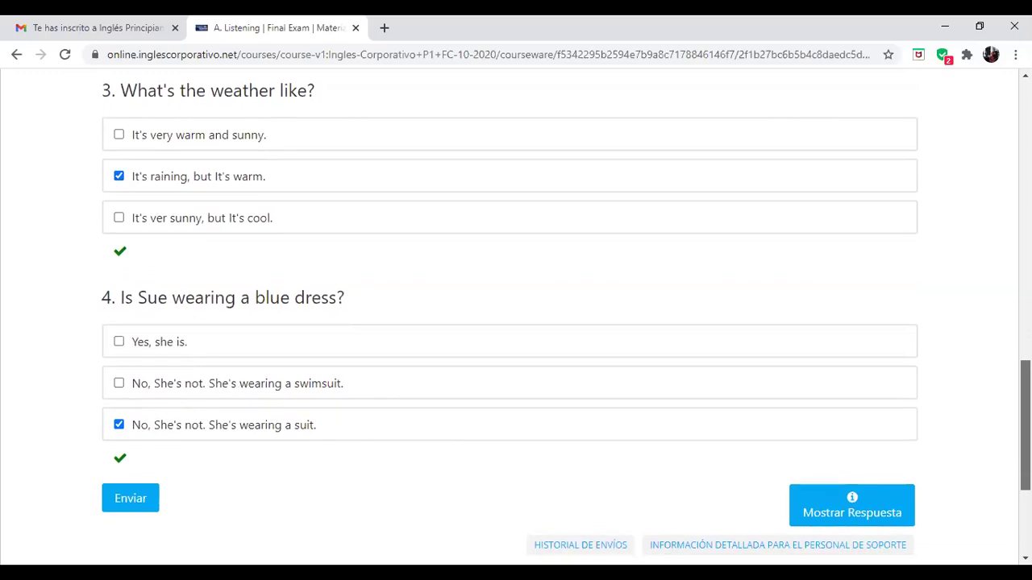
scroll(516, 323, "down", 1)
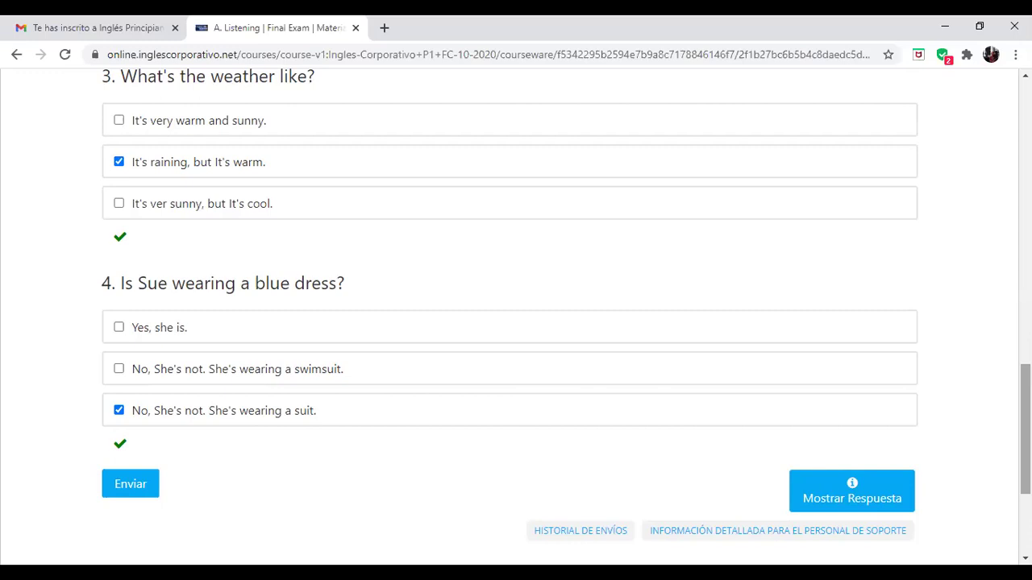
scroll(516, 323, "down", 3)
scroll(516, 323, "up", 8)
scroll(649, 391, "down", 9)
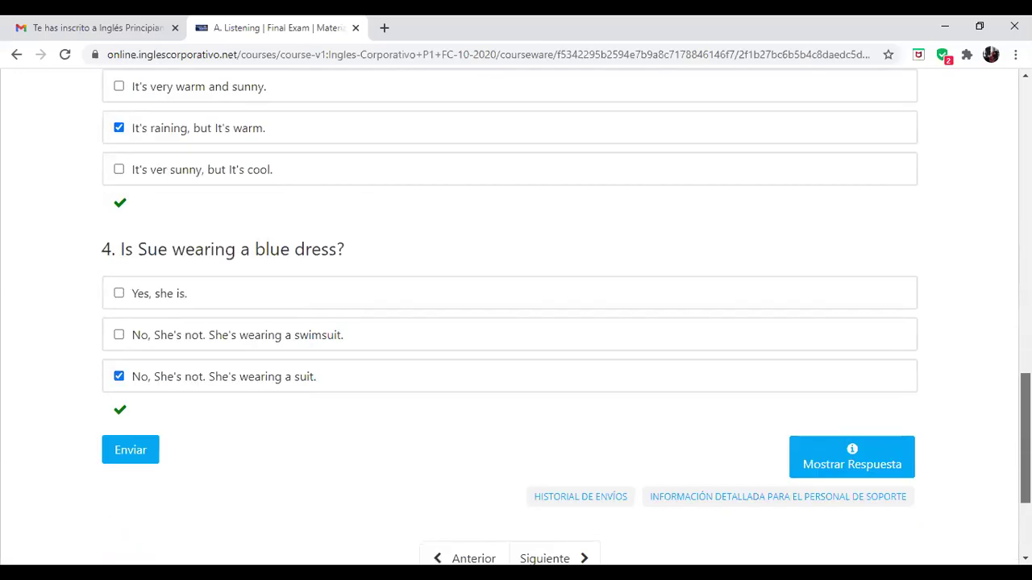
Preview the next Final Exam exercise, B. Read the answers. Then write the questions.
left_click(555, 373)
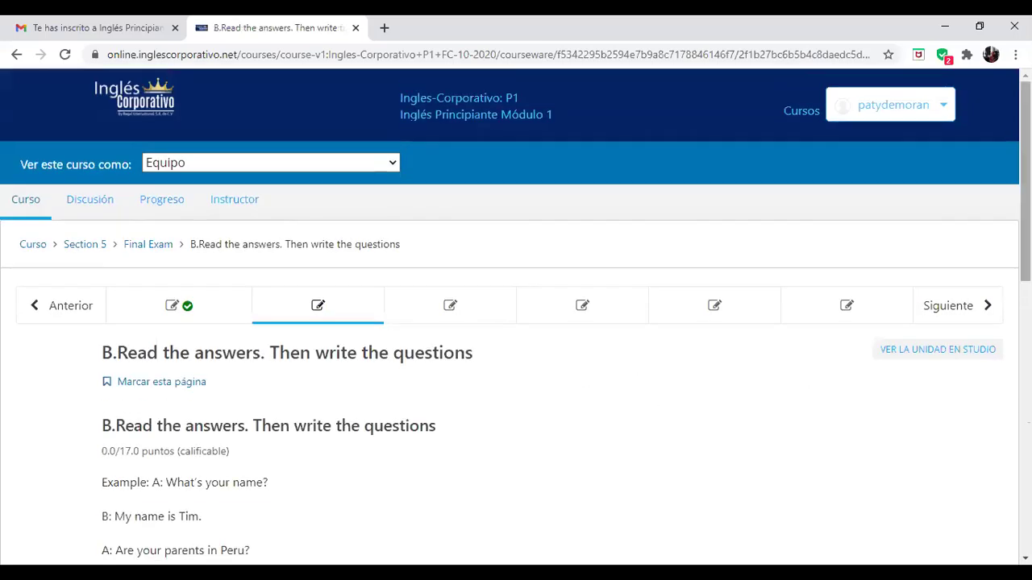
scroll(980, 383, "down", 1)
scroll(516, 322, "down", 6)
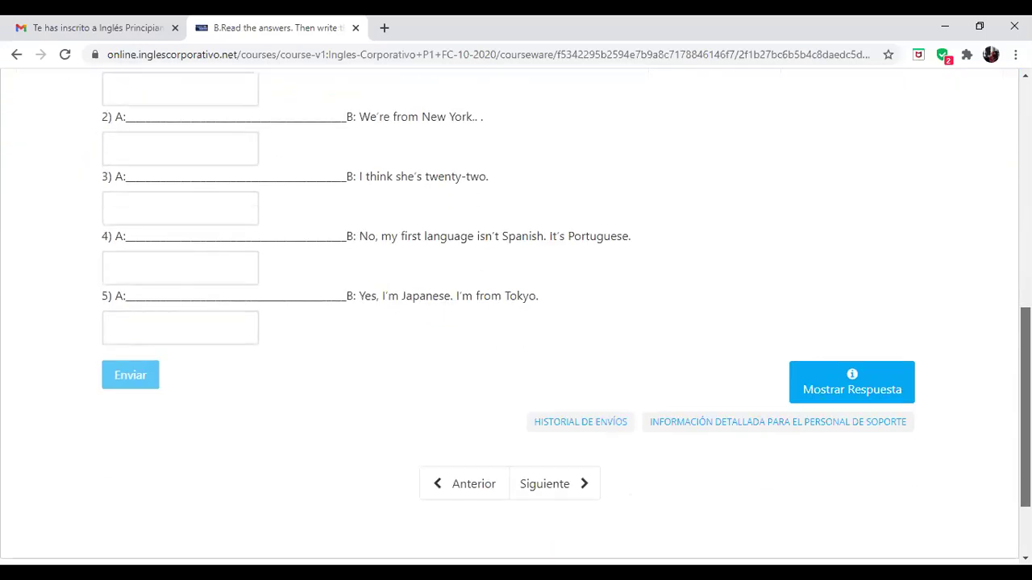
Return to A. Listening and go over all four answered questions again.
left_click(486, 487)
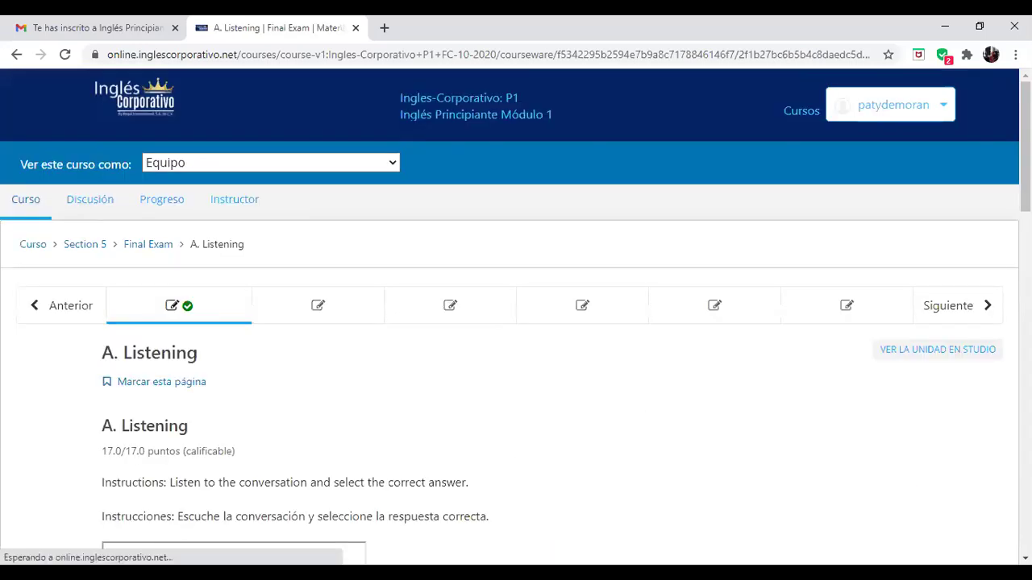
scroll(516, 323, "down", 7)
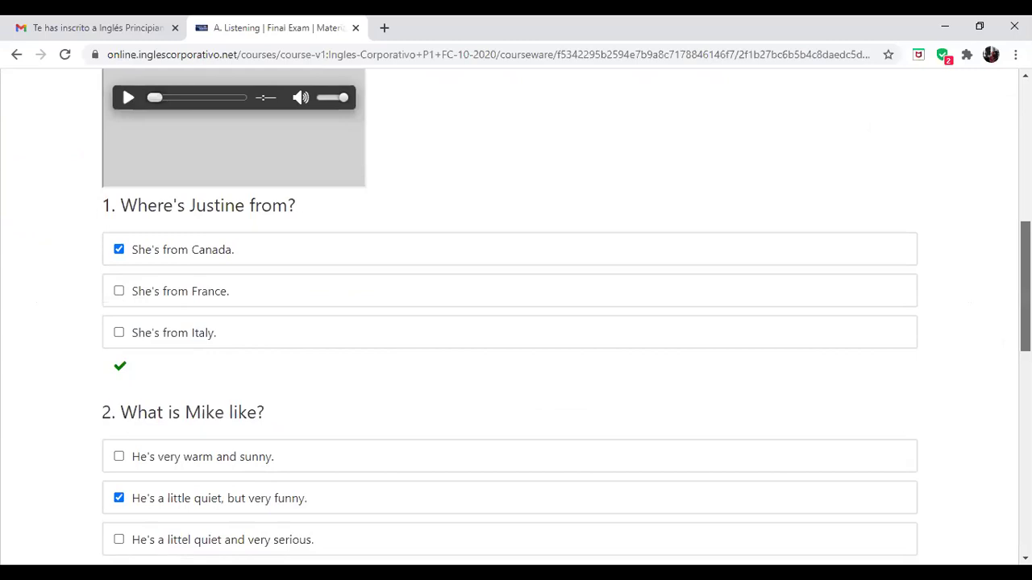
scroll(516, 323, "down", 1)
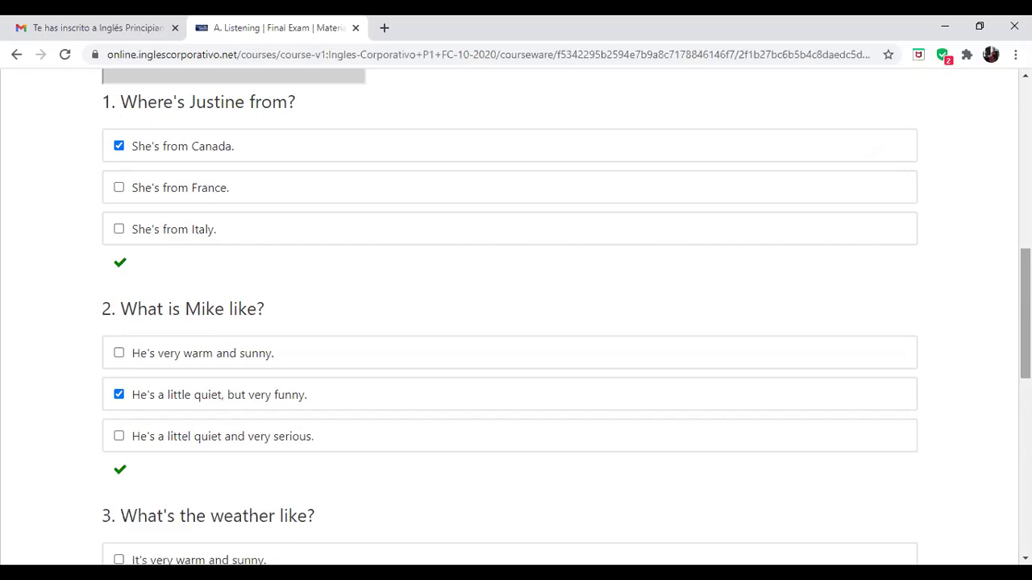
scroll(516, 322, "down", 4)
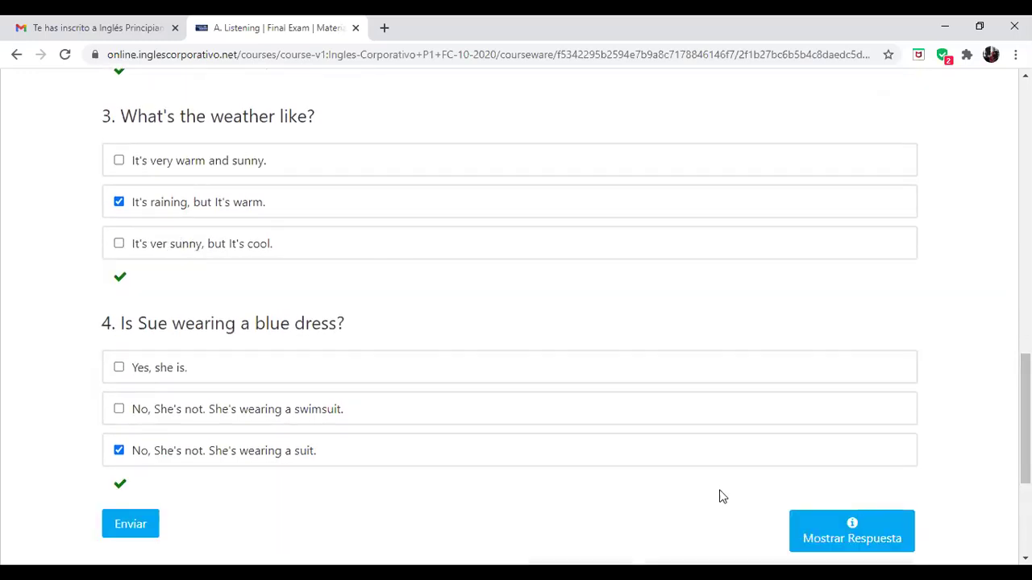
scroll(516, 323, "down", 2)
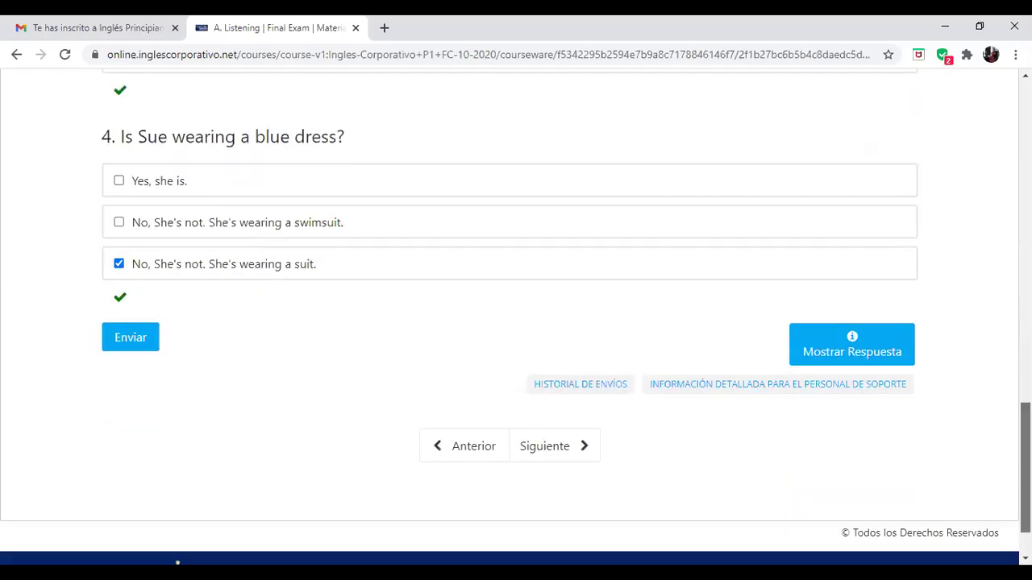
Go to exercise B and read the example dialogue and the five answers that need questions.
left_click(541, 461)
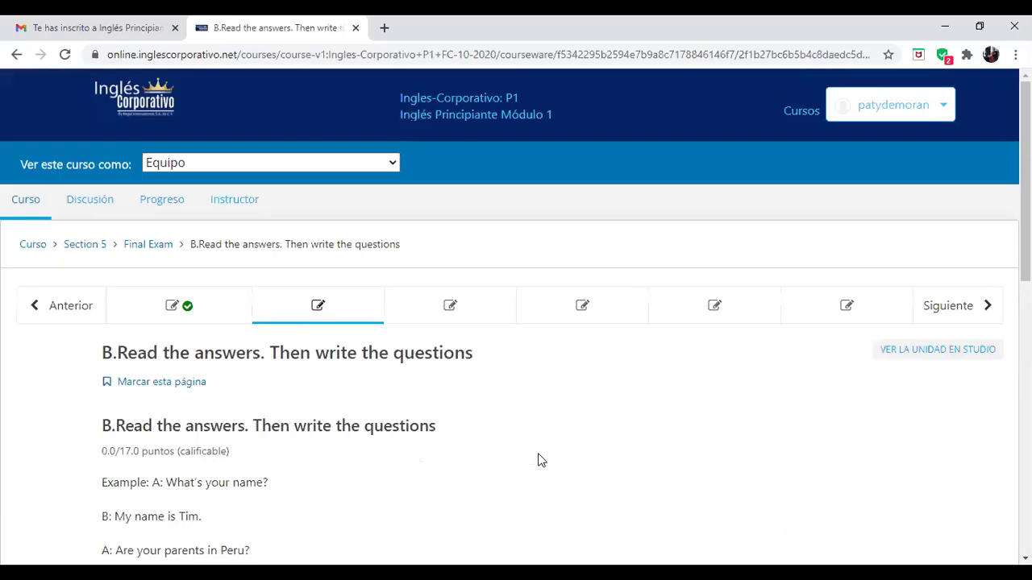
scroll(541, 461, "down", 1)
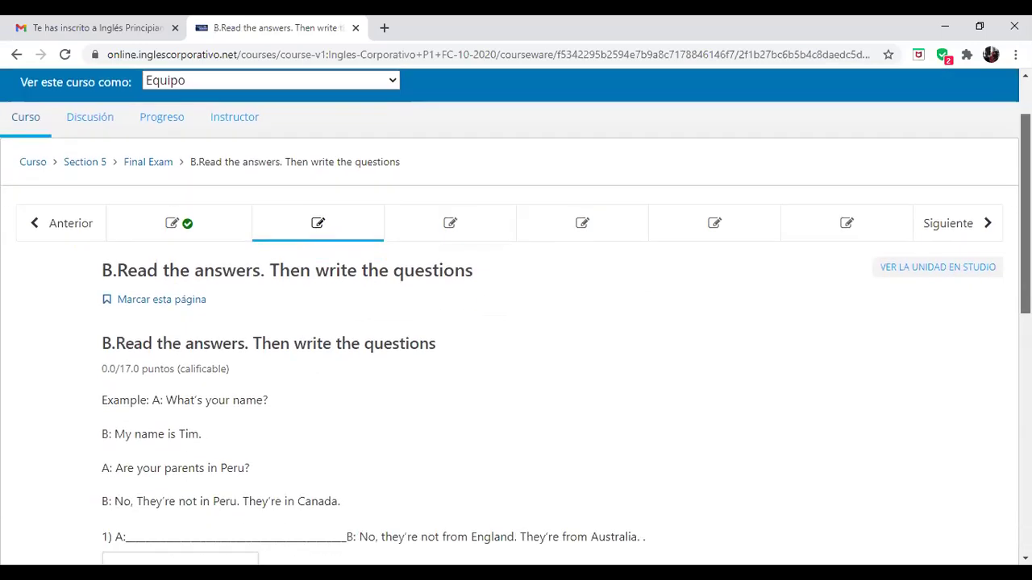
scroll(516, 323, "down", 2)
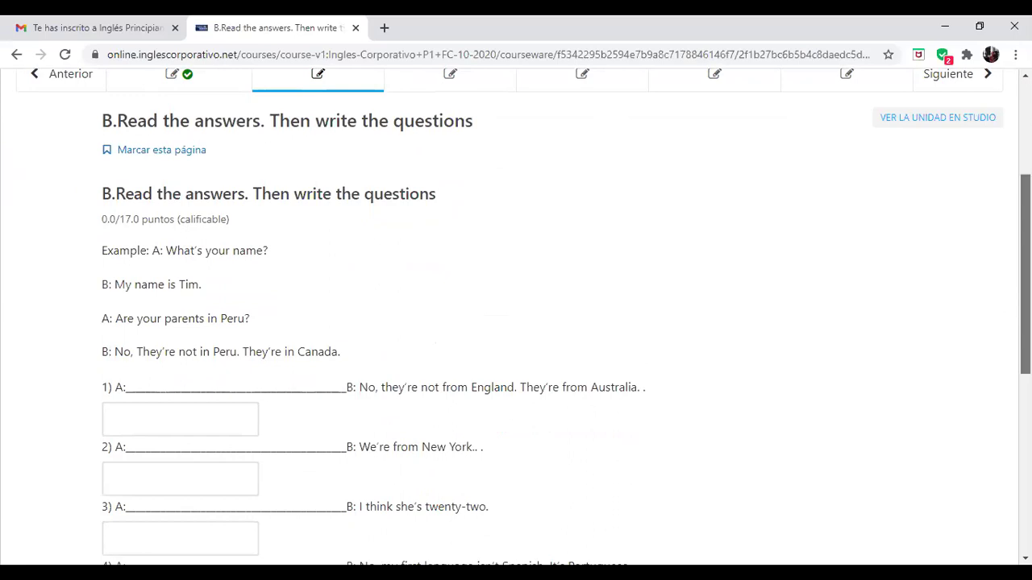
scroll(516, 323, "down", 2)
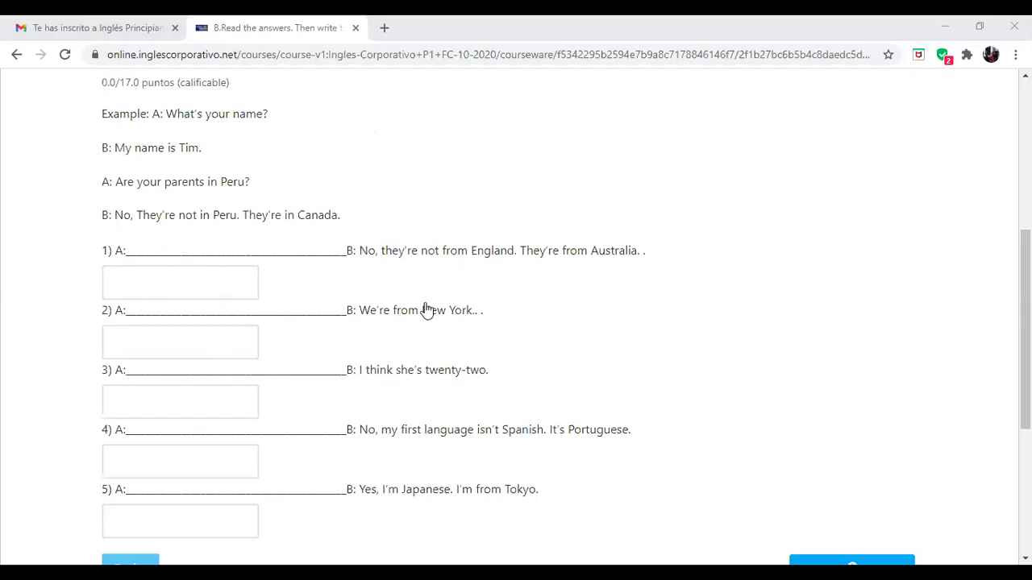
scroll(516, 323, "down", 3)
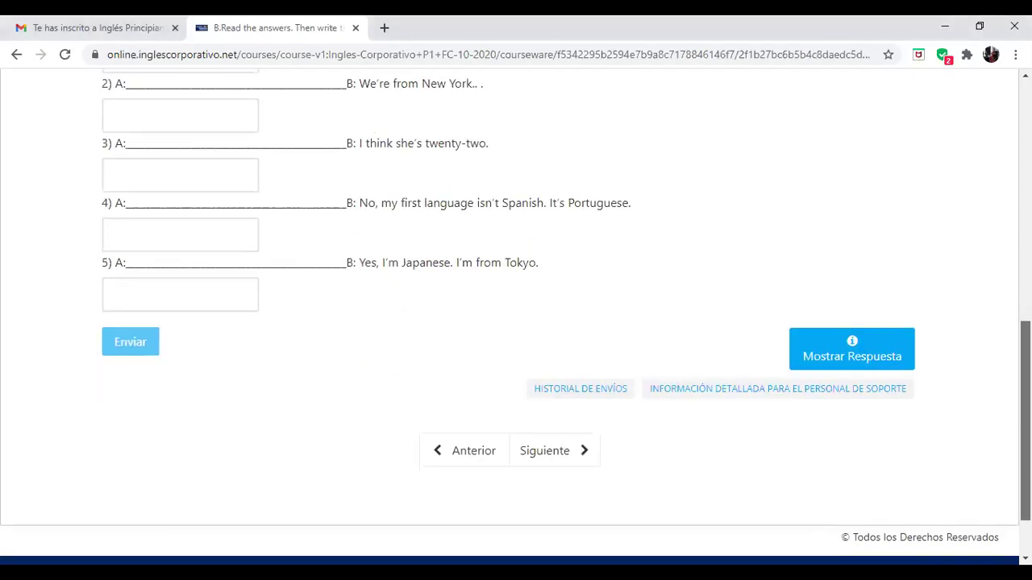
Preview exercise C, reading the sentences and their adjective choices through question 4.
left_click(542, 449)
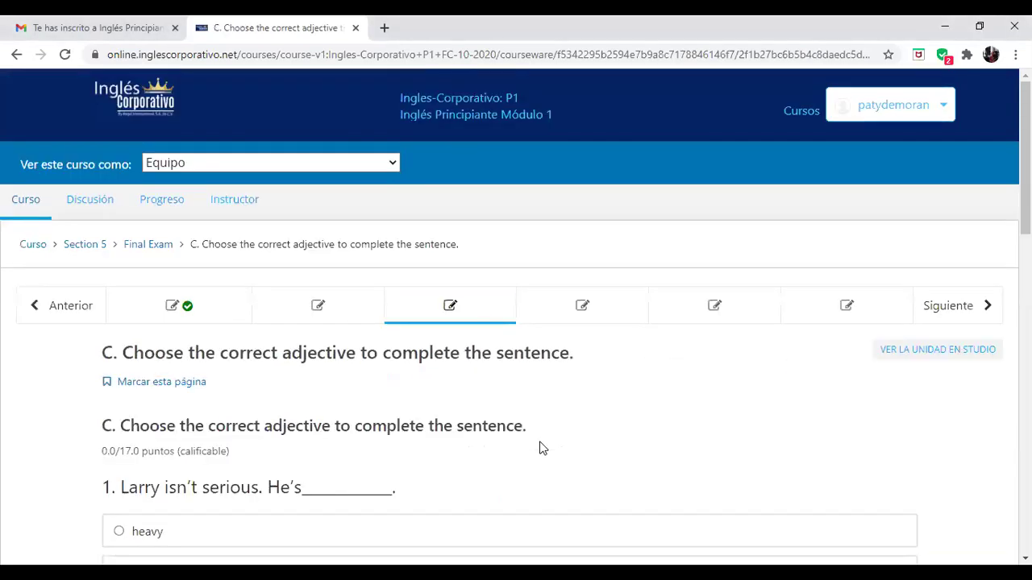
scroll(1025, 202, "down", 1)
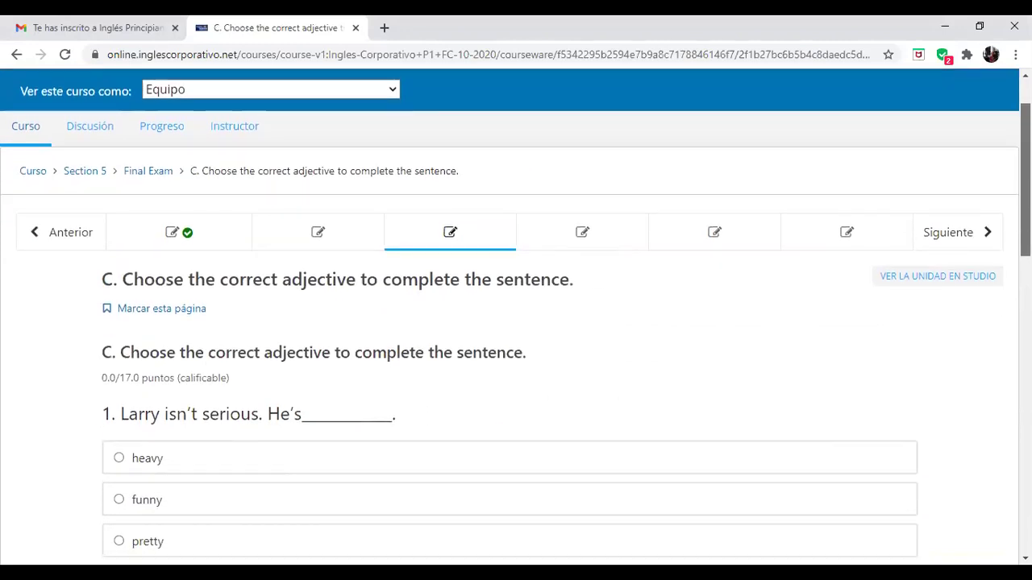
scroll(982, 487, "down", 9)
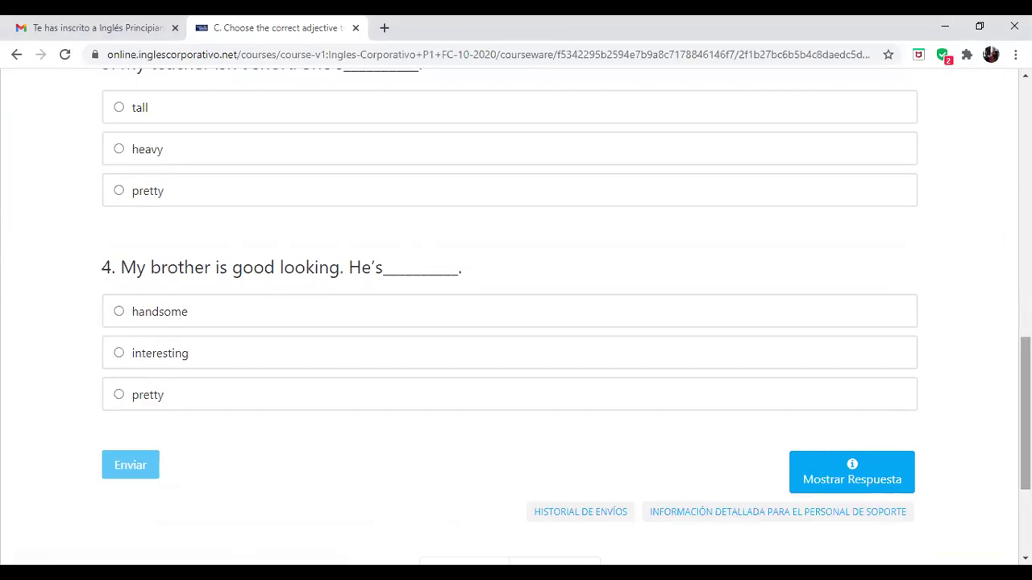
scroll(516, 322, "down", 3)
Return to exercise B and answer item 4 with "Is your first language Spanish?".
left_click(452, 375)
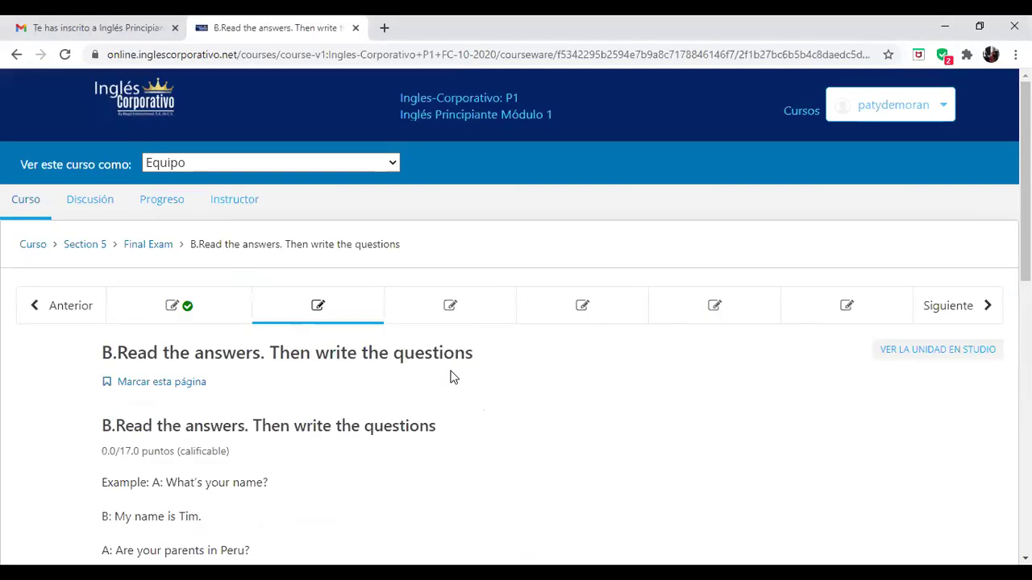
scroll(451, 376, "down", 4)
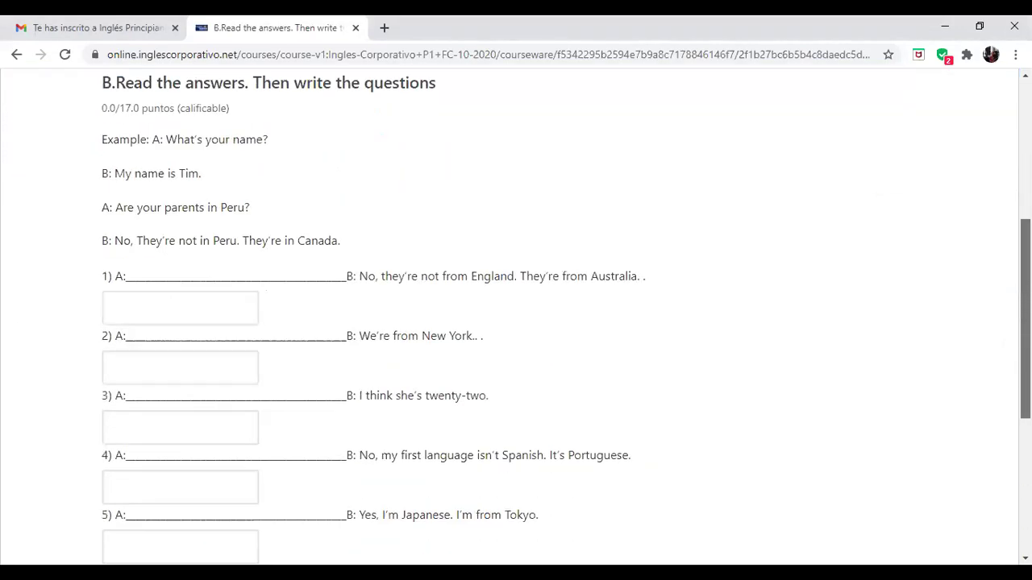
scroll(516, 323, "down", 2)
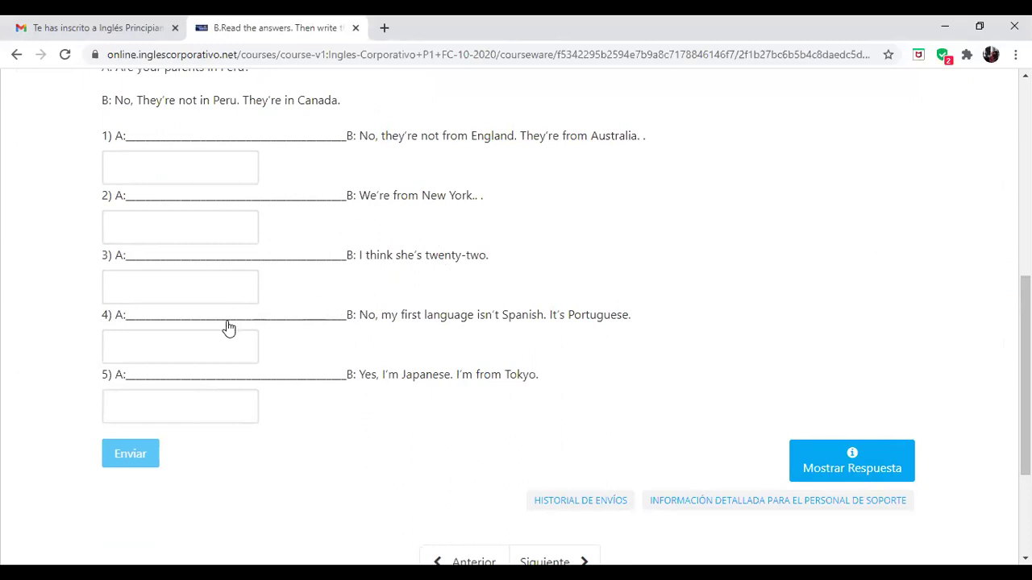
left_click(190, 351)
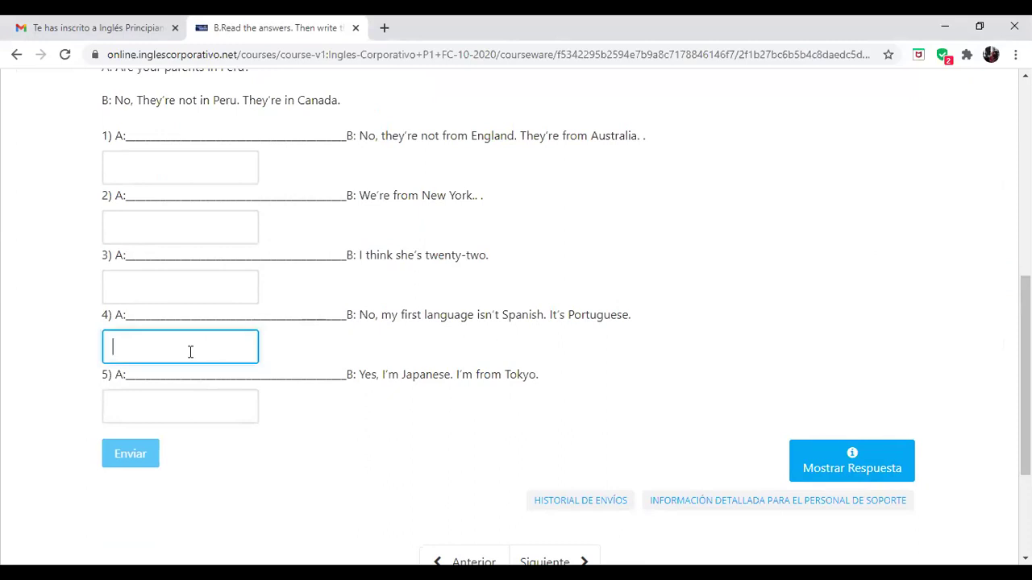
type("IS")
key("BackSpace")
key("BackSpace")
key("BackSpace")
type("Is you")
type("r first la")
type("nguage S")
type("panish")
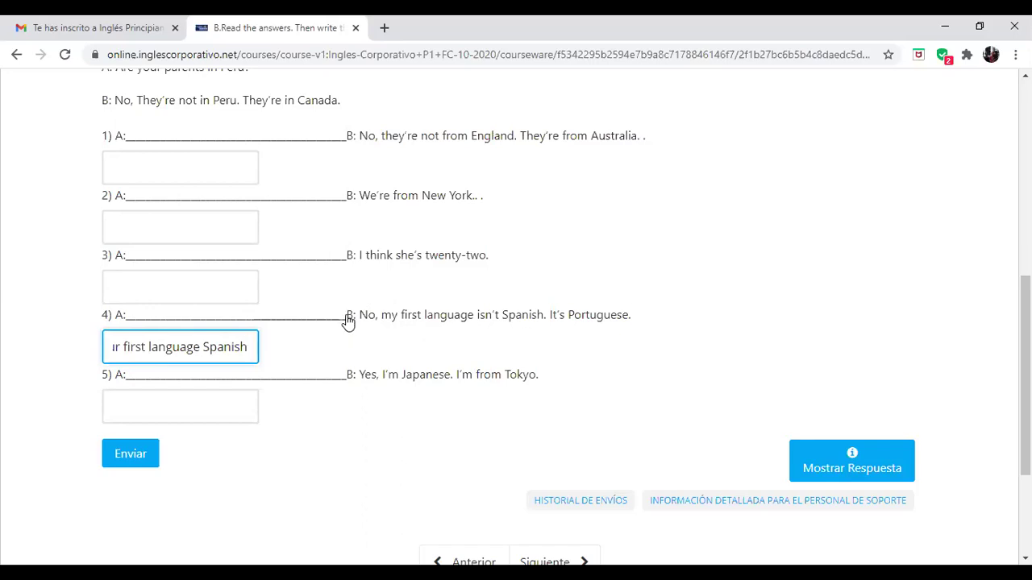
type("=")
key("BackSpace")
type("?")
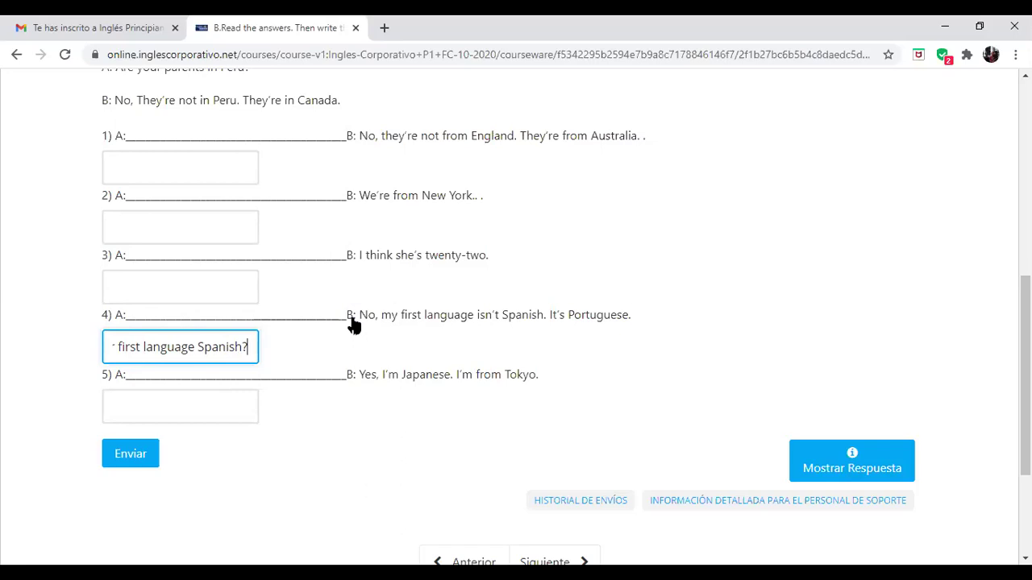
Check the full wording of the item 4 question from its beginning to its end.
key("Left")
key("Left")
key("Left")
key("Left")
key("Left")
key("Left")
key("Left")
key("Left")
key("Left")
key("Left")
key("Left")
key("Left")
key("Left")
key("Left")
key("Left")
key("Left")
key("Left")
key("Left")
key("Left")
key("Left")
key("Right")
key("Right")
key("Right")
key("Right")
key("Right")
key("Right")
key("Right")
key("Right")
key("Right")
key("Right")
key("Right")
key("Right")
key("Right")
key("Right")
key("Right")
key("Right")
key("Right")
key("Right")
key("Right")
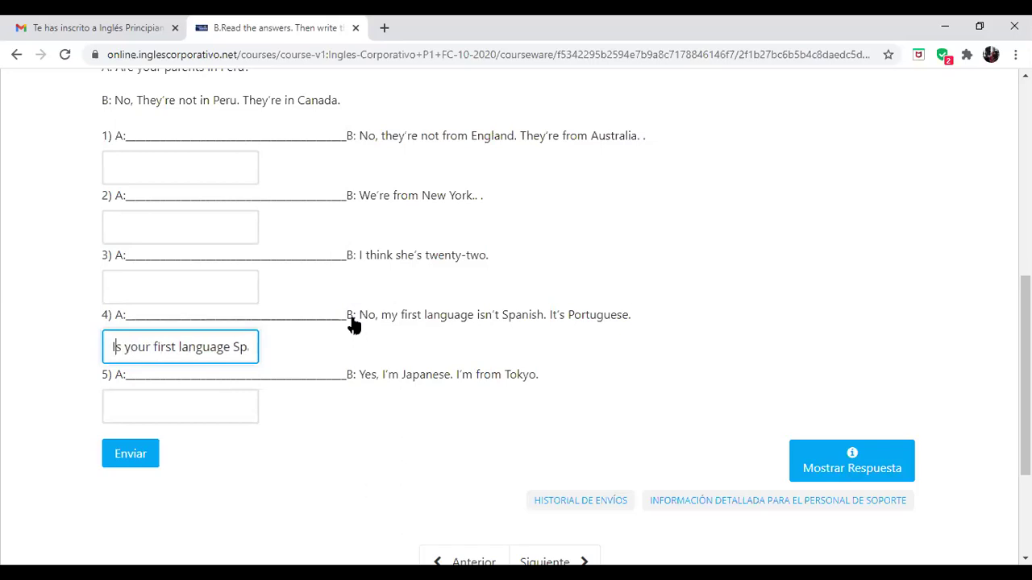
key("Right")
key("Right")
key("Right")
key("Right")
key("Right")
key("Right")
key("Right")
key("Right")
key("Right")
key("Right")
key("Right")
key("Right")
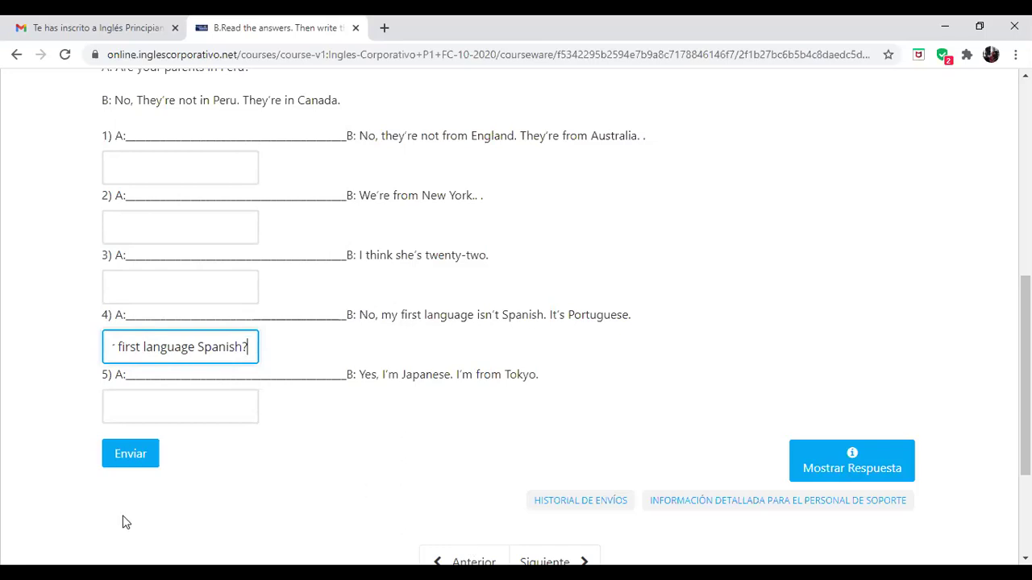
Submit the exercise B answers and check the full wording of the graded item 4 question.
left_click(138, 456)
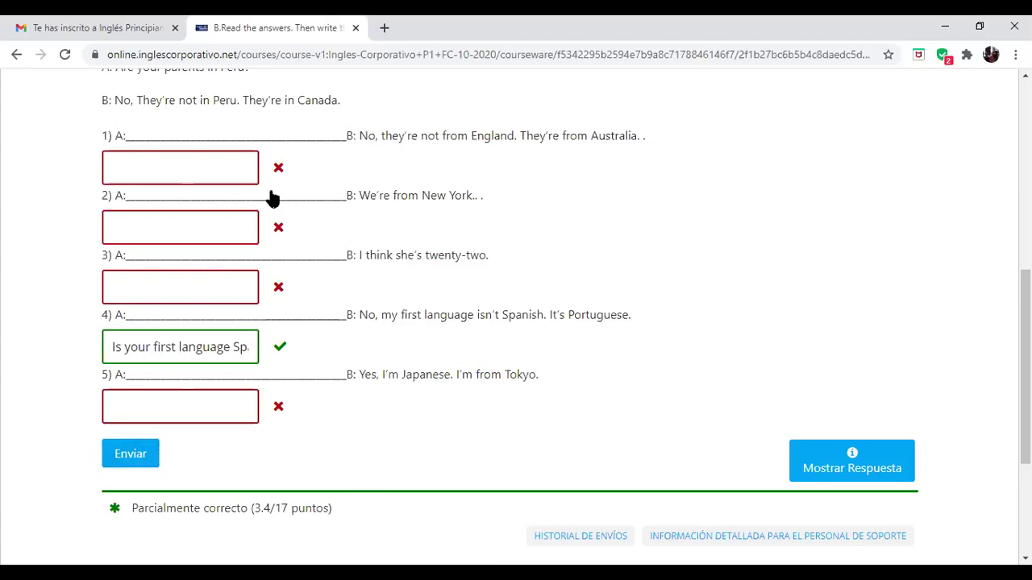
left_click(180, 348)
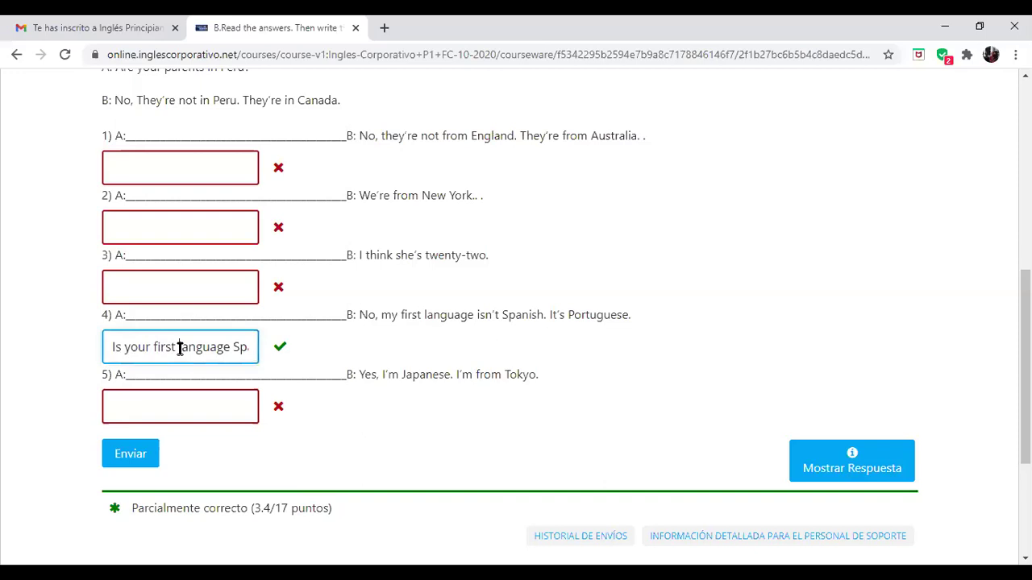
key("End")
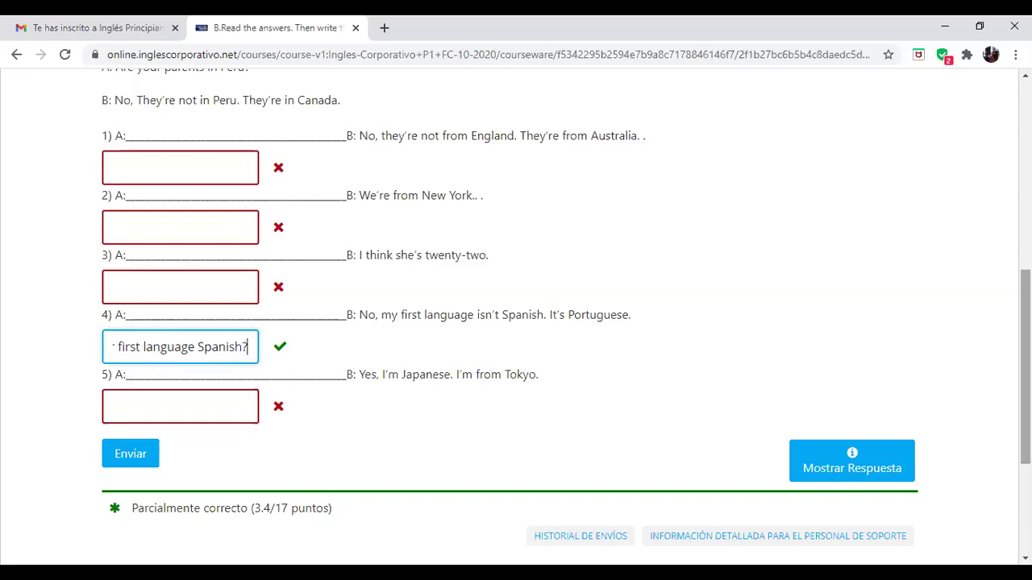
scroll(564, 307, "down", 2)
scroll(564, 306, "up", 1)
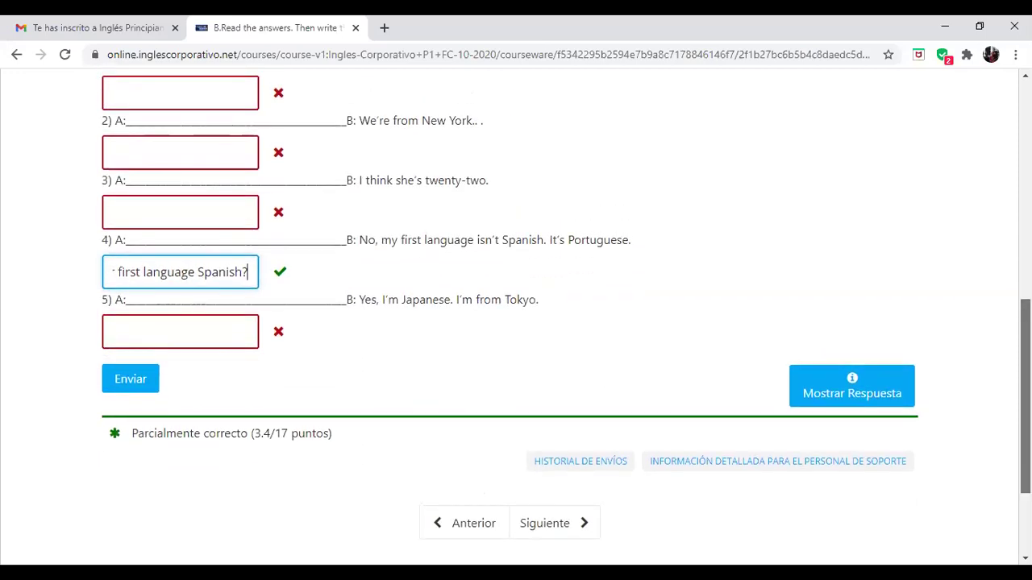
scroll(564, 307, "down", 2)
scroll(433, 406, "up", 1)
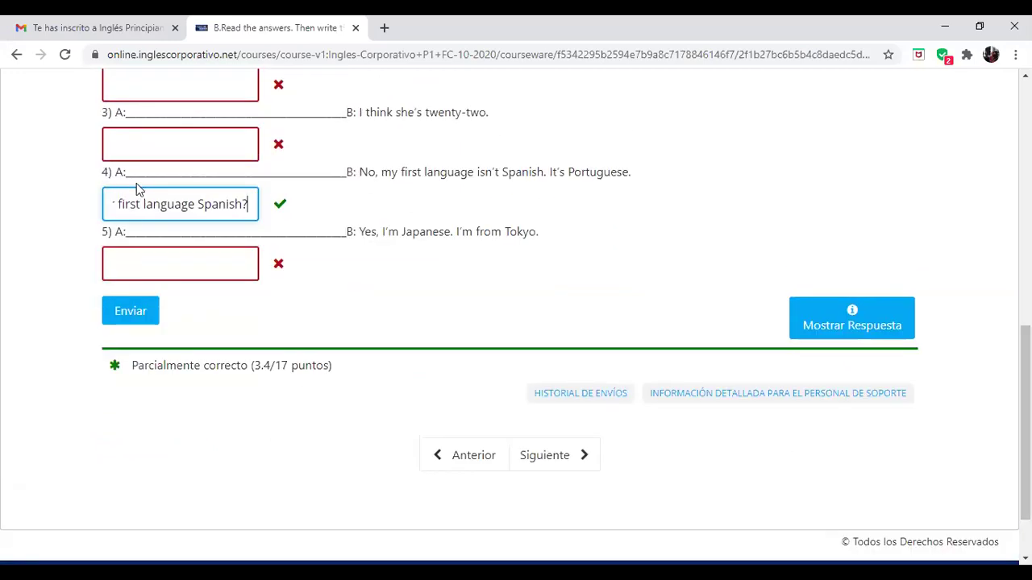
key("Left")
key("Left")
key("Left")
key("Left")
key("Left")
key("Left")
key("Left")
key("Left")
key("Left")
key("Left")
key("Left")
key("Left")
key("Left")
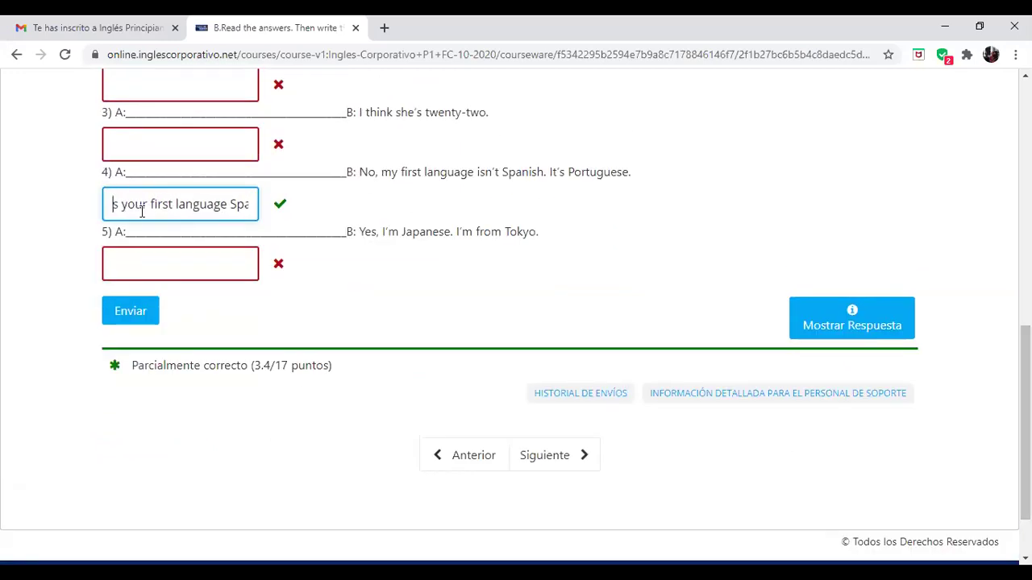
Go to exercise C and answer question 1 with "funny" and question 2 with "smart".
left_click(538, 457)
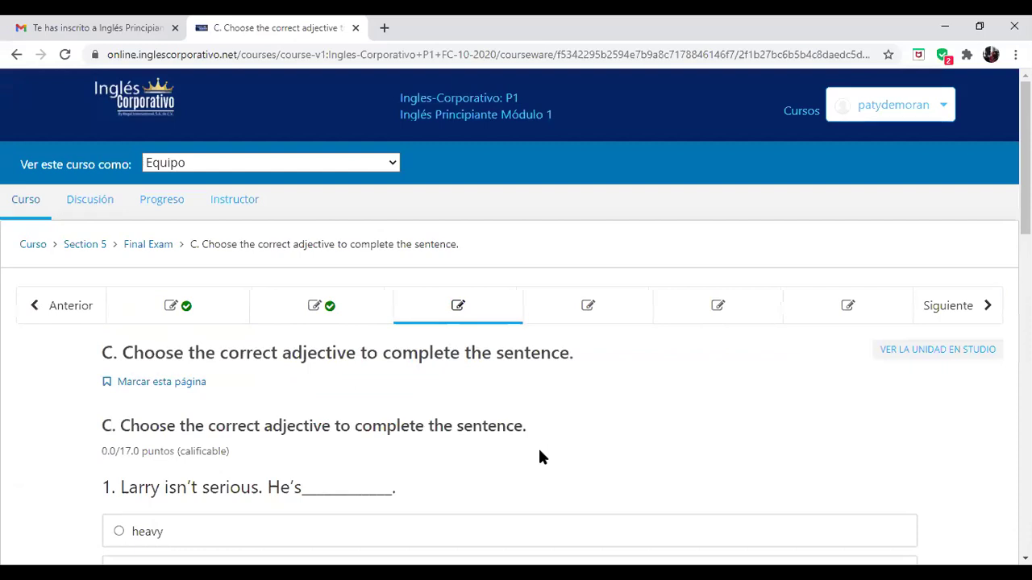
scroll(1025, 161, "down", 3)
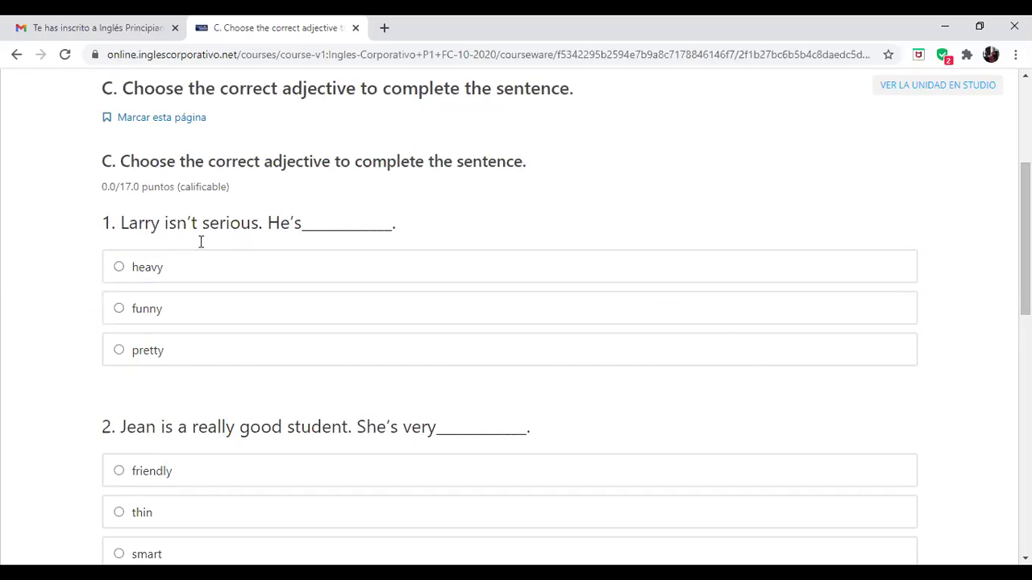
double_click(148, 322)
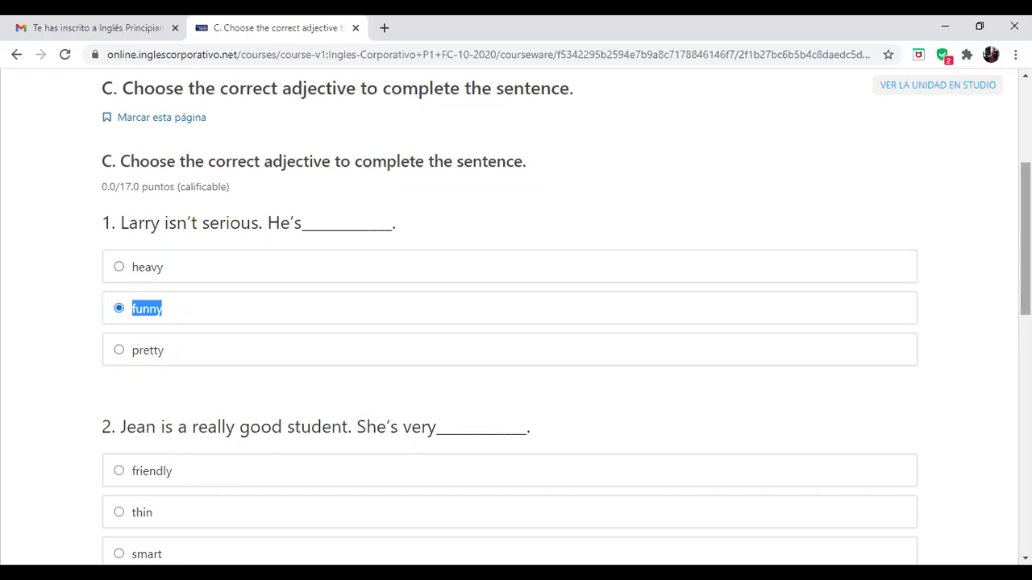
left_click_drag(1025, 241, 1026, 263)
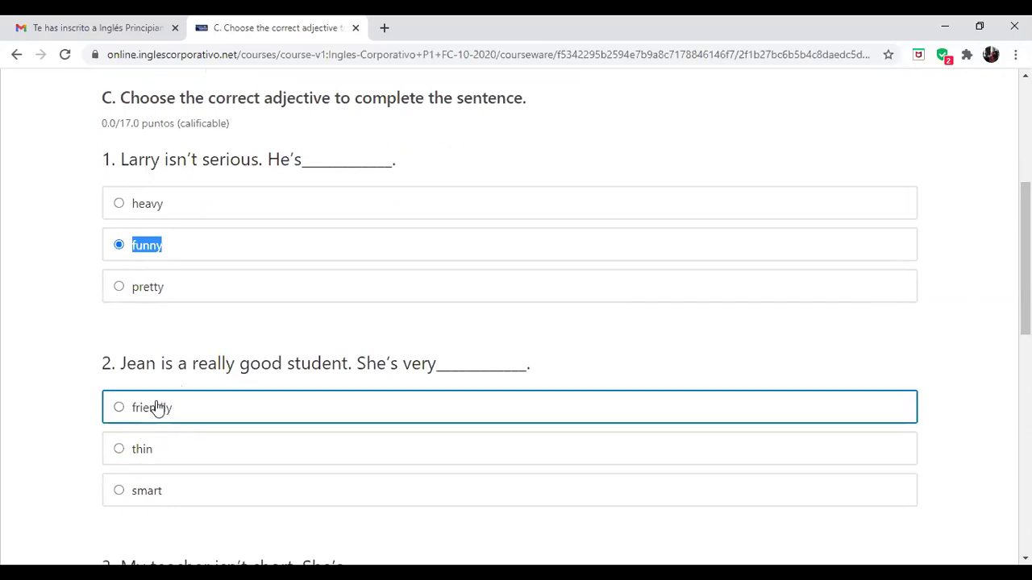
left_click(152, 505)
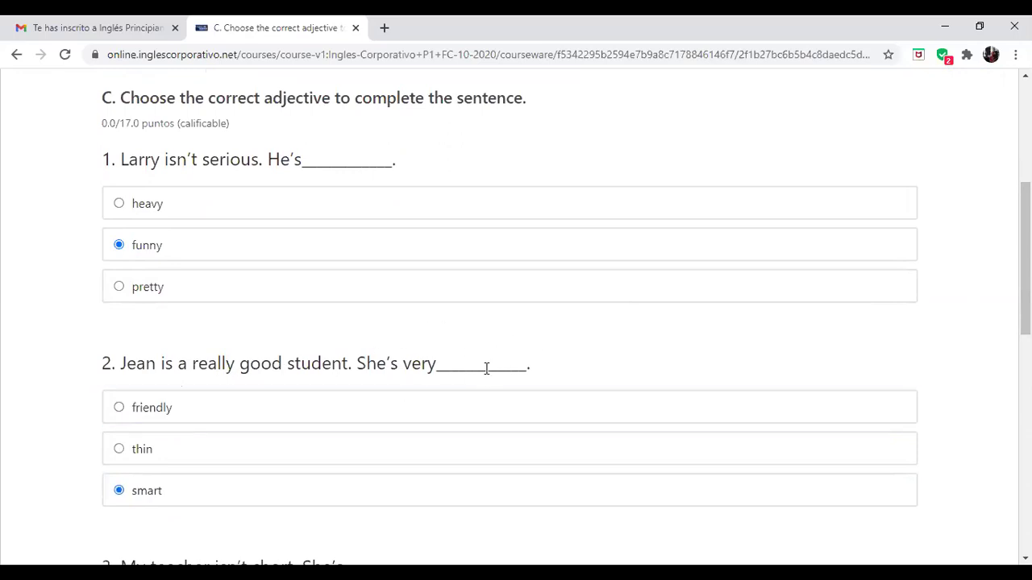
Move on to exercise D, answering question 1 with "No, It's not hers. It's mine." and question 2 with the "Maybe they're…" option.
scroll(516, 323, "down", 7)
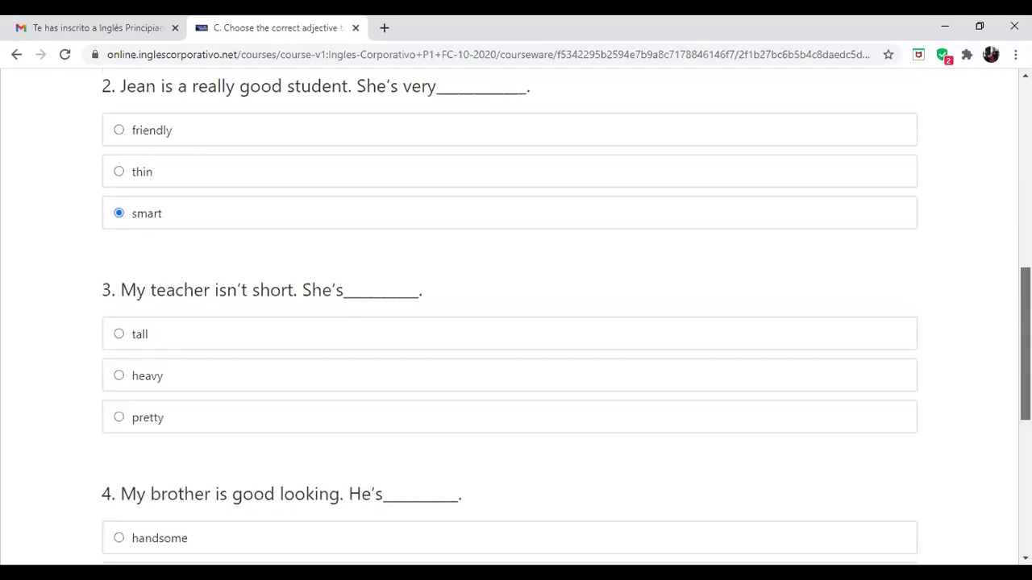
scroll(516, 322, "up", 8)
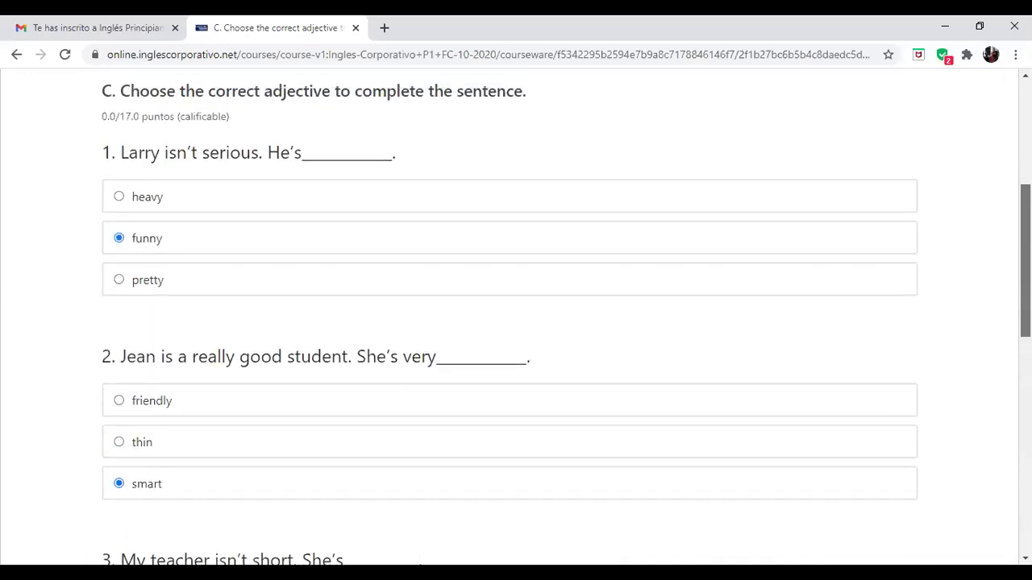
scroll(516, 323, "down", 5)
scroll(516, 322, "down", 5)
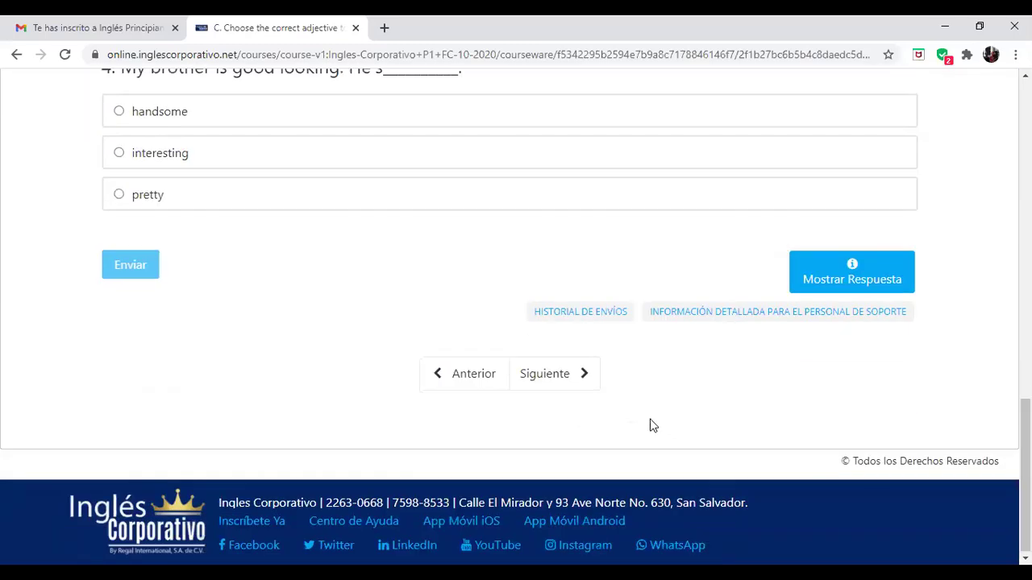
left_click(551, 379)
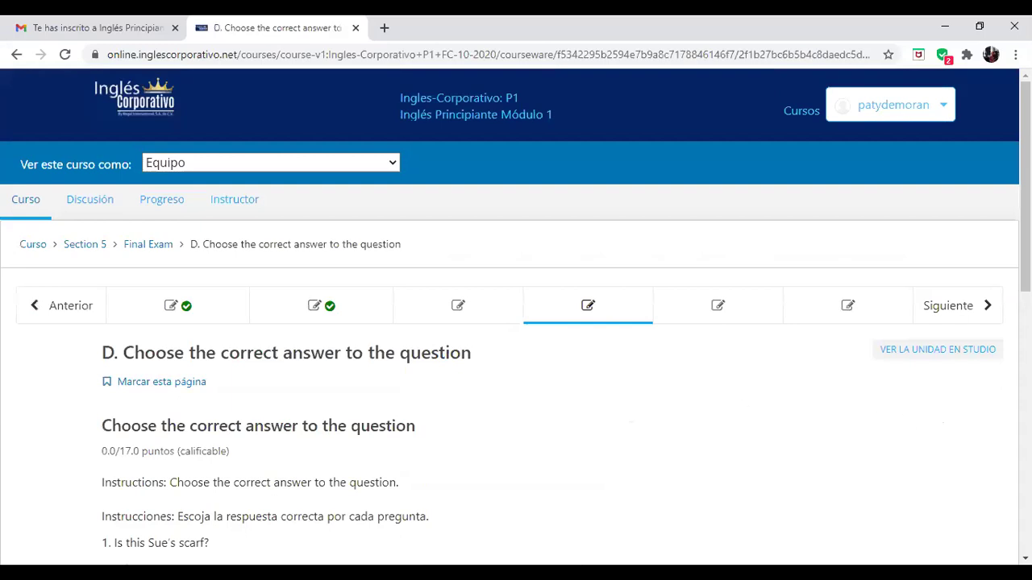
scroll(1026, 185, "down", 3)
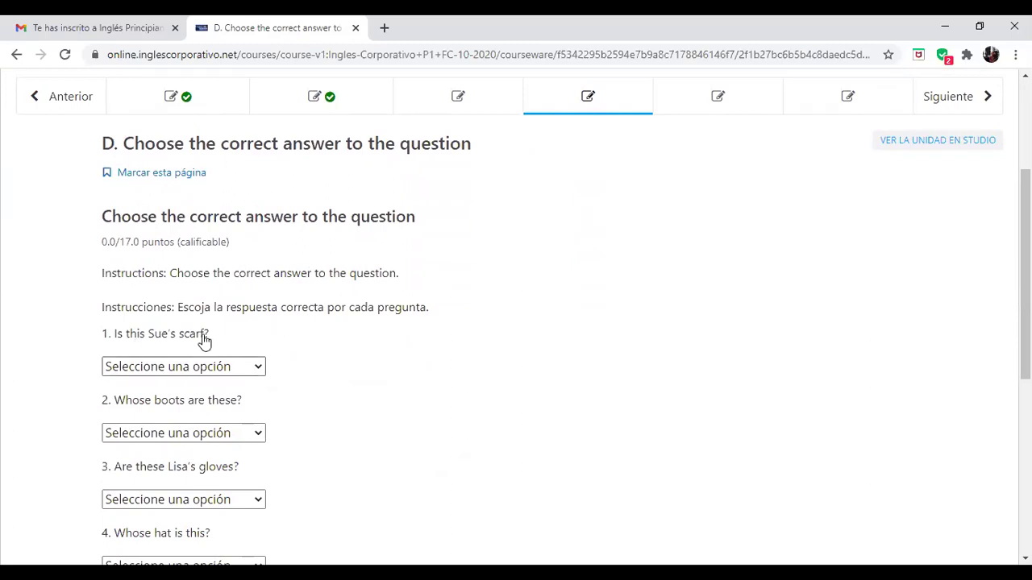
left_click(262, 370)
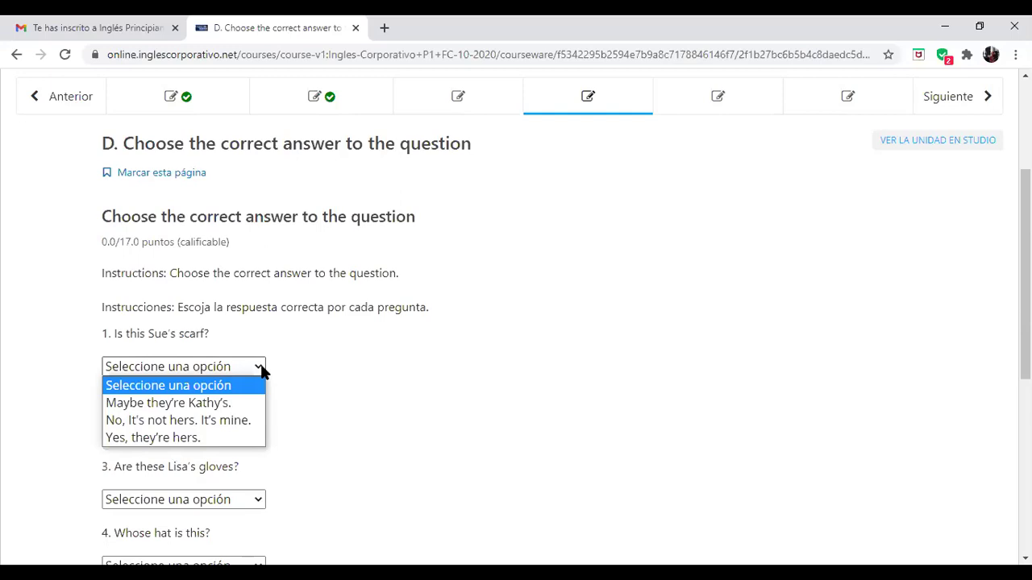
left_click(225, 421)
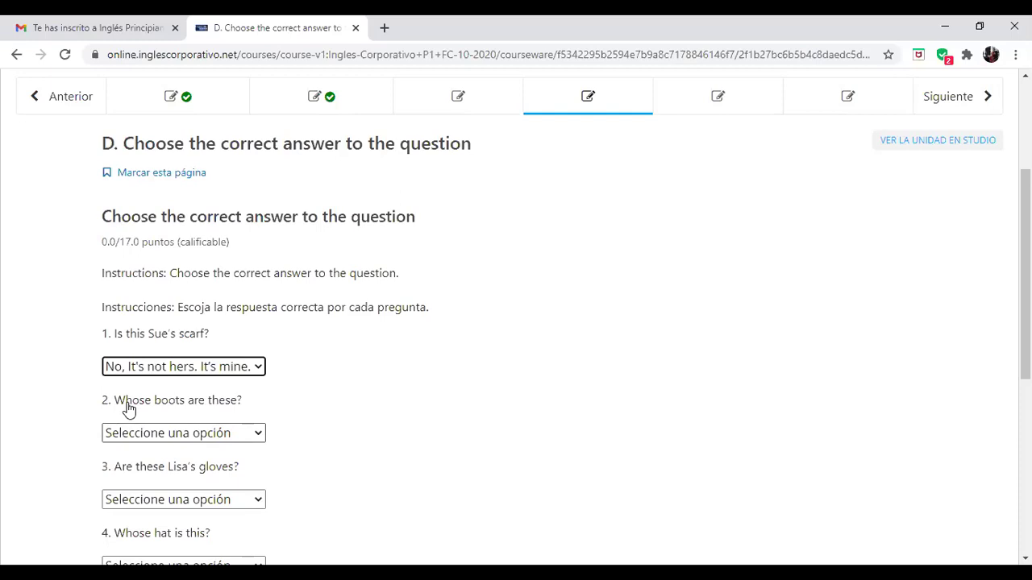
left_click(258, 437)
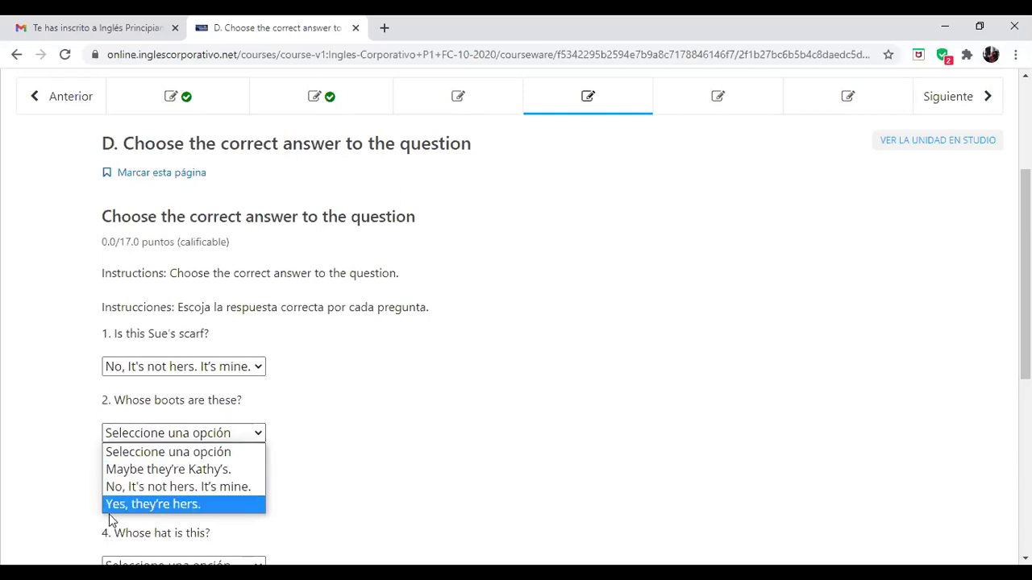
left_click(179, 469)
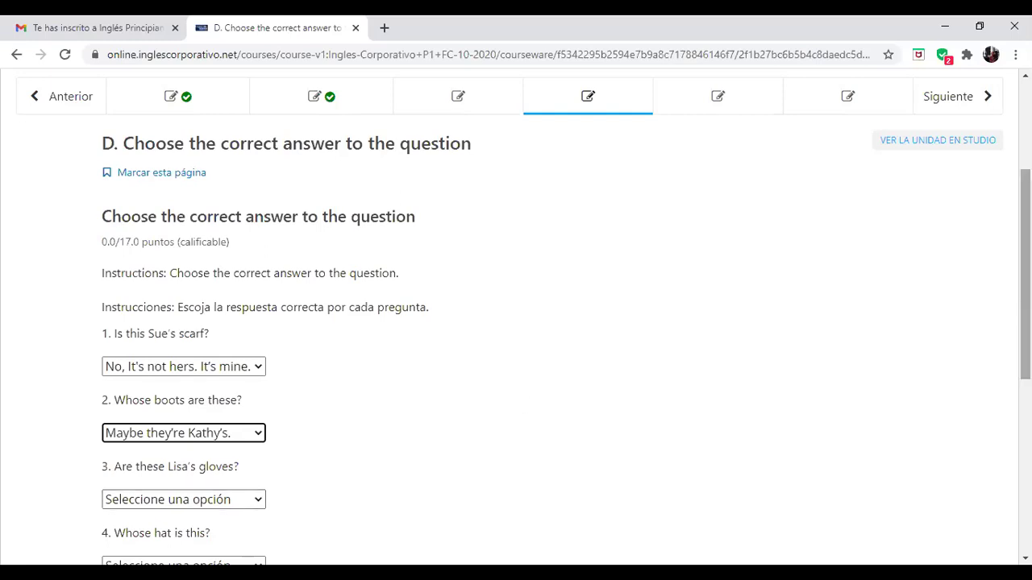
Move on to exercise E and answer question 1 about wearing jeans with "No, I'm wearing a suit.".
scroll(565, 322, "down", 4)
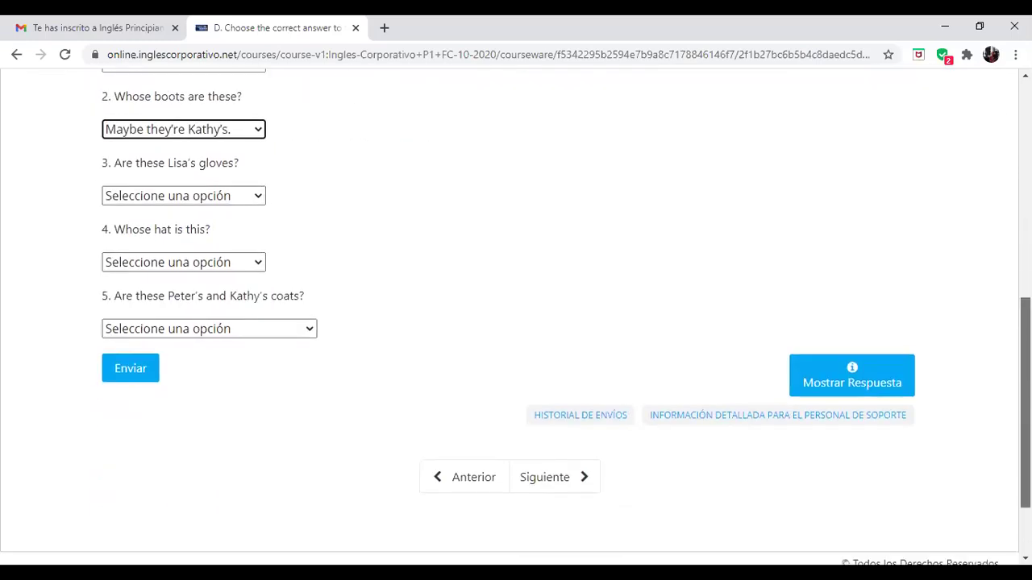
left_click(557, 465)
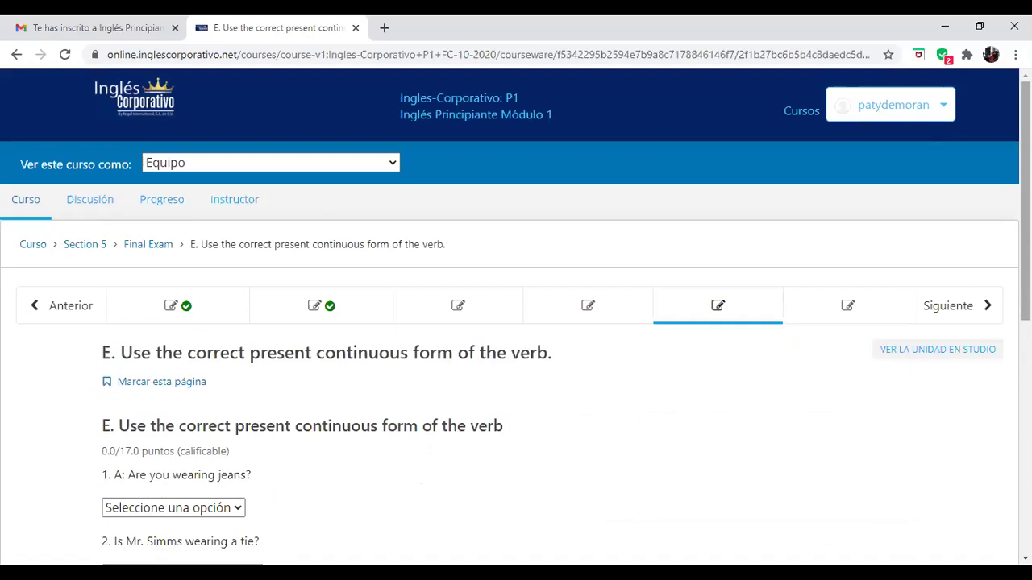
scroll(516, 318, "down", 3)
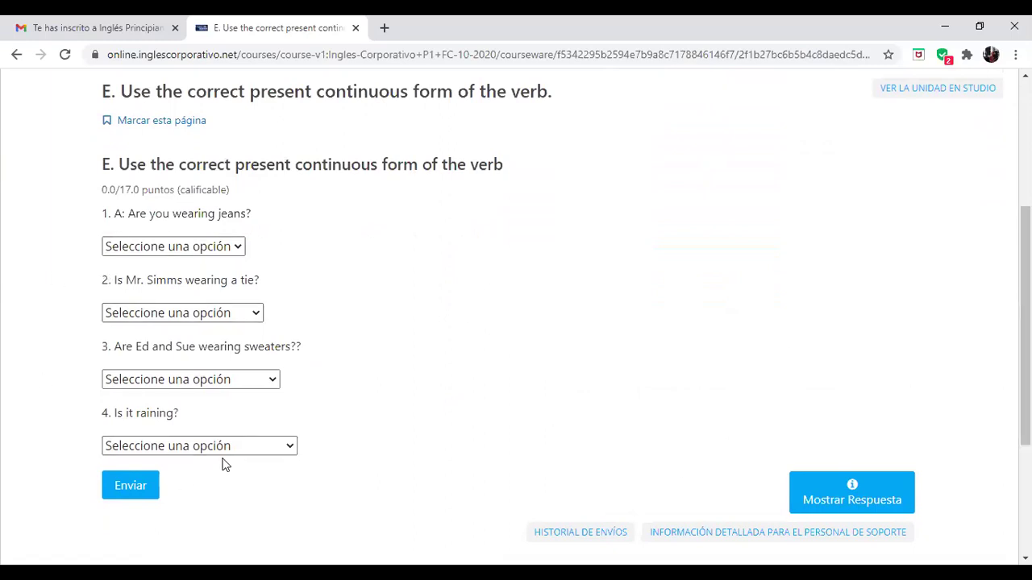
left_click(240, 249)
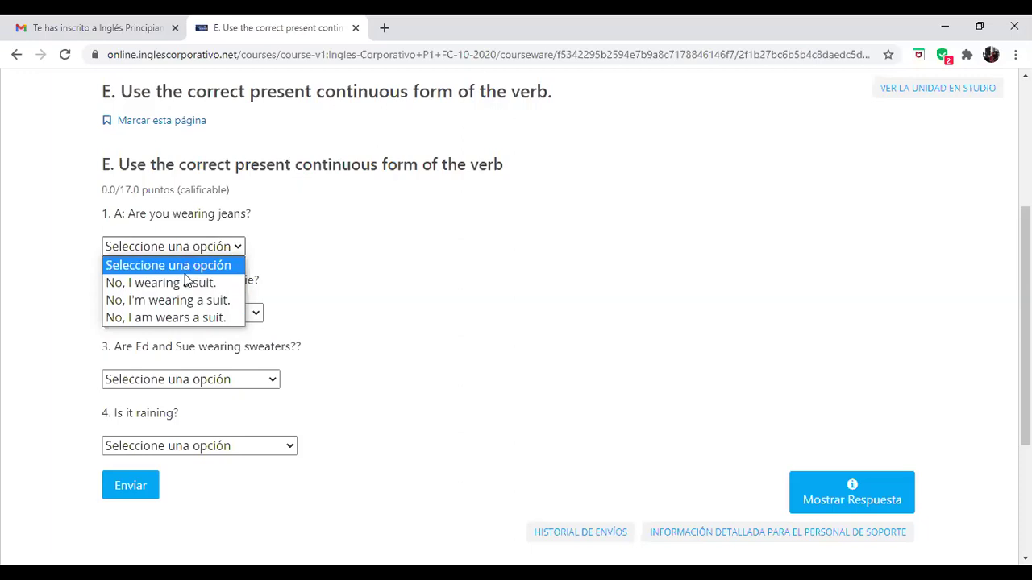
left_click(168, 301)
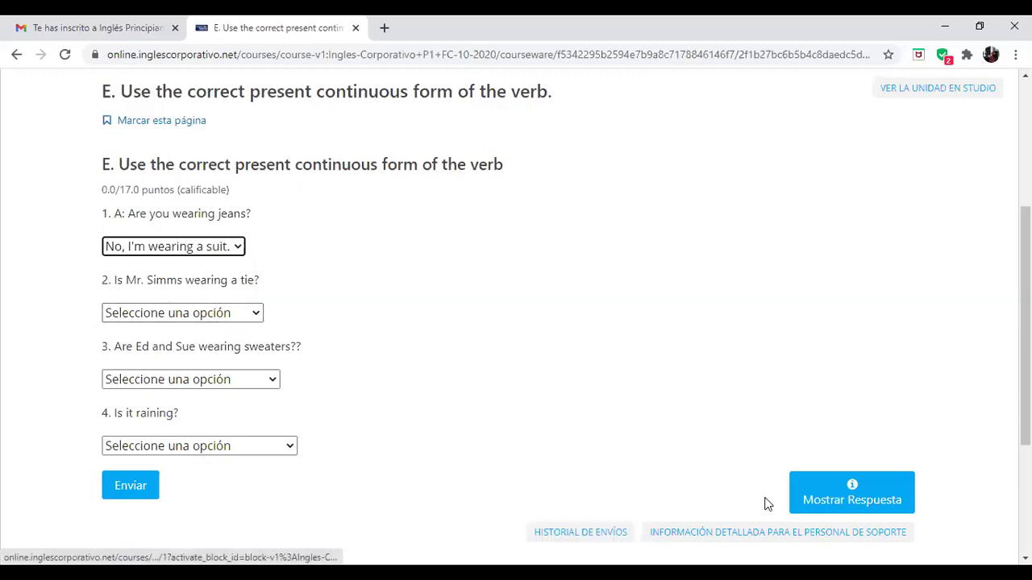
Go to exercise F and examine its instructions, the example clock and the answer choices for the clock questions.
scroll(516, 314, "down", 1)
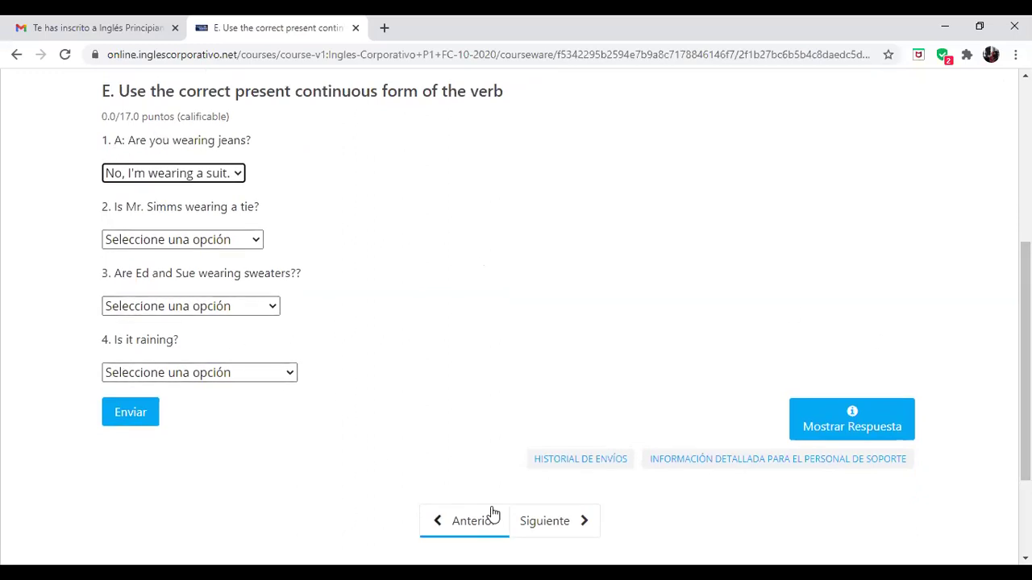
left_click(566, 522)
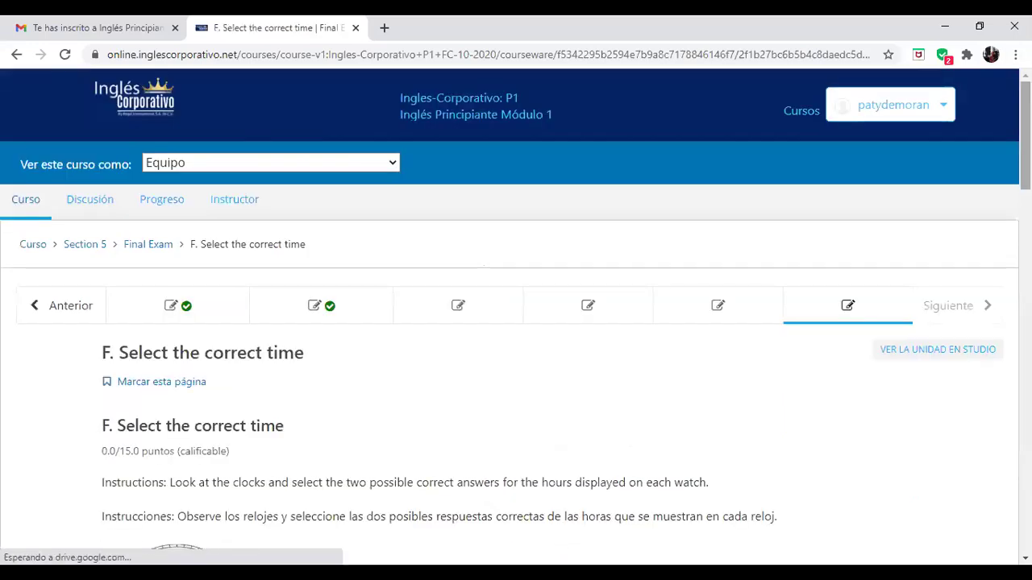
scroll(516, 322, "down", 4)
scroll(516, 322, "up", 1)
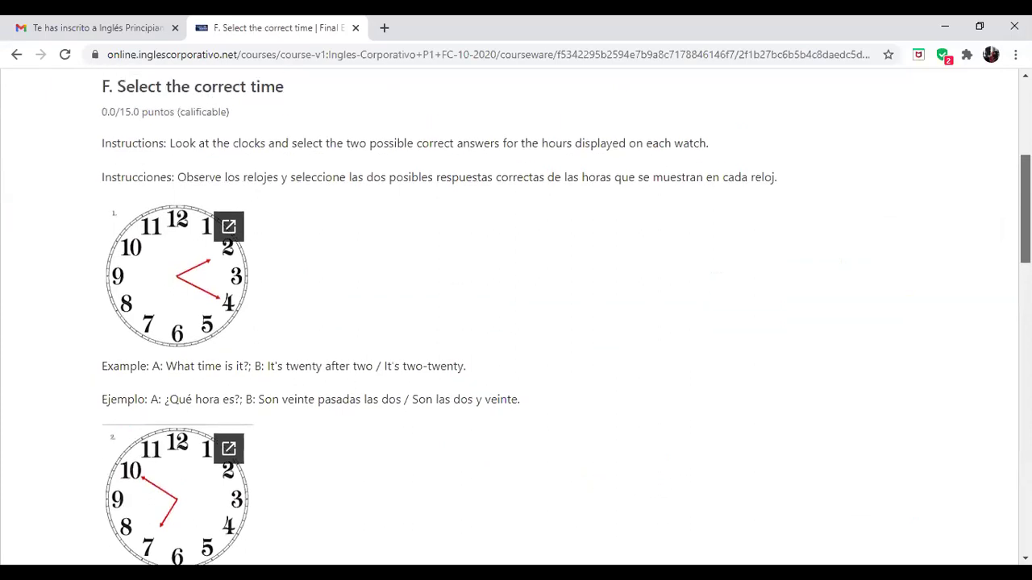
scroll(516, 323, "down", 7)
scroll(516, 322, "down", 8)
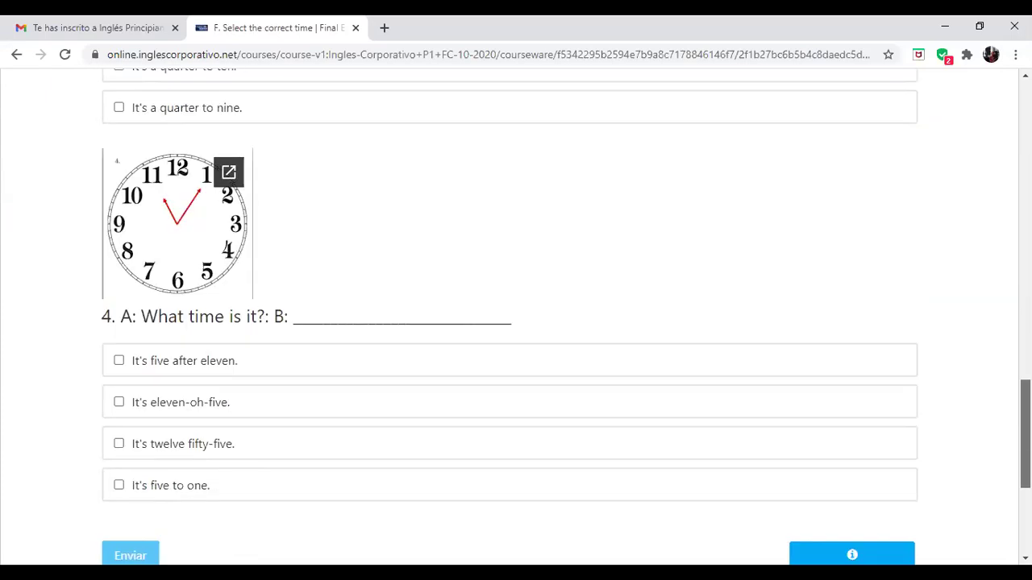
scroll(516, 322, "up", 4)
scroll(516, 322, "up", 10)
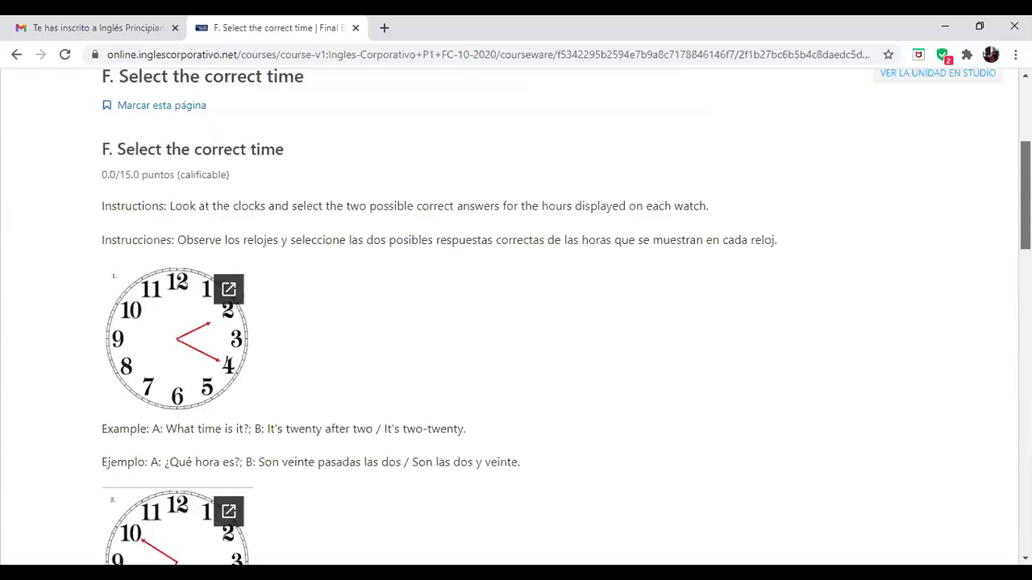
scroll(516, 322, "down", 1)
scroll(516, 322, "down", 2)
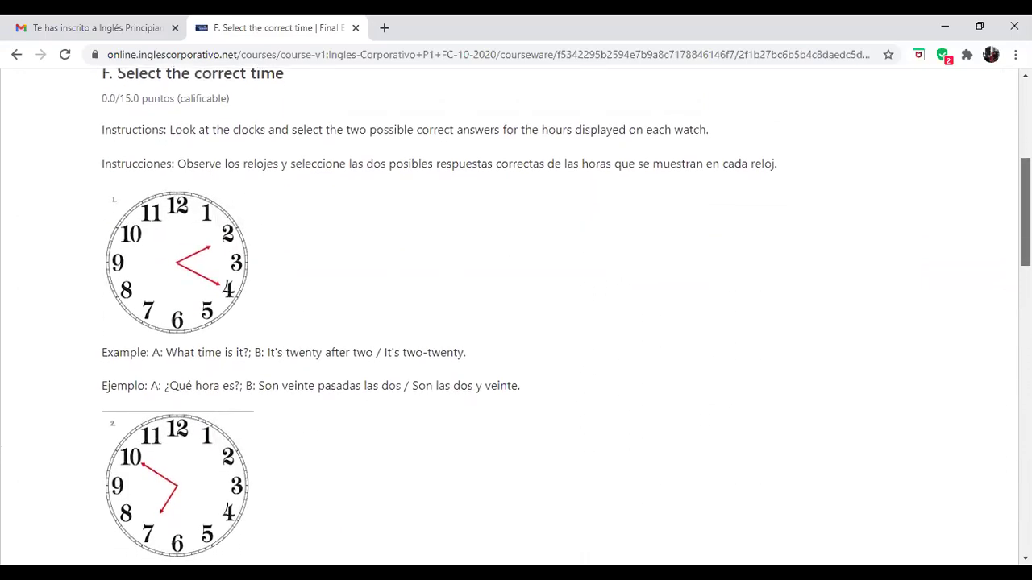
scroll(516, 323, "down", 1)
scroll(516, 322, "up", 3)
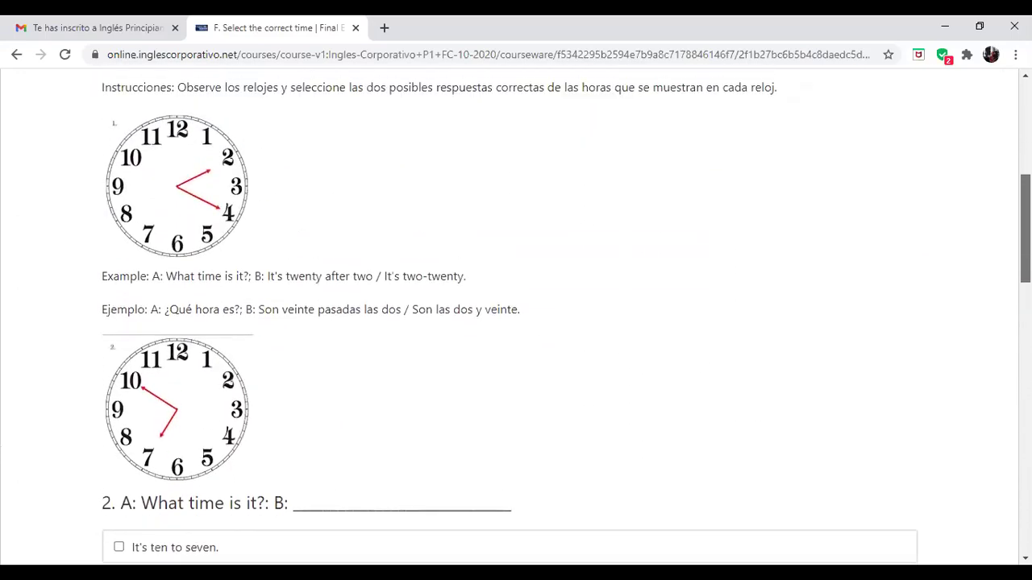
scroll(516, 322, "down", 1)
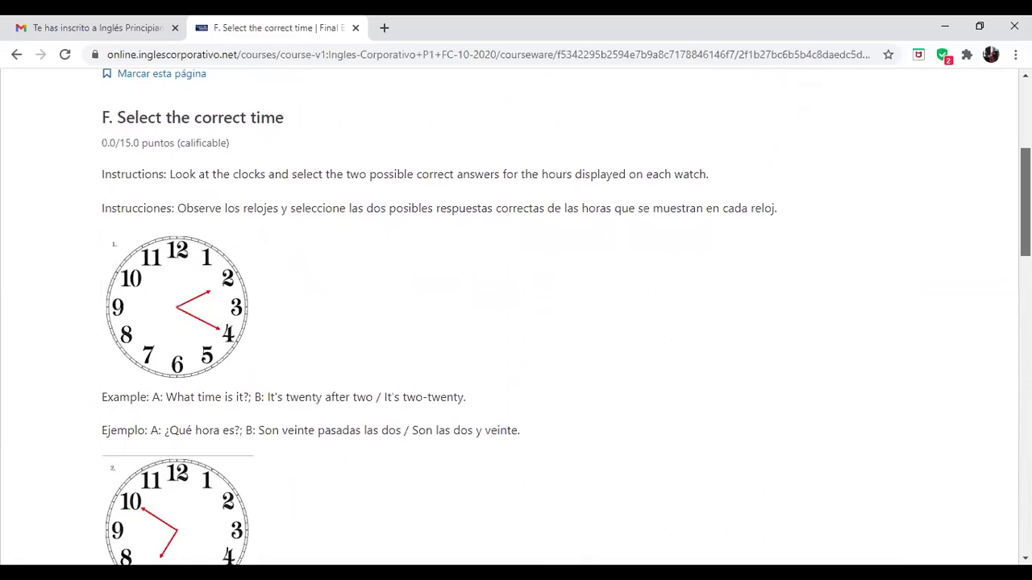
scroll(516, 322, "down", 1)
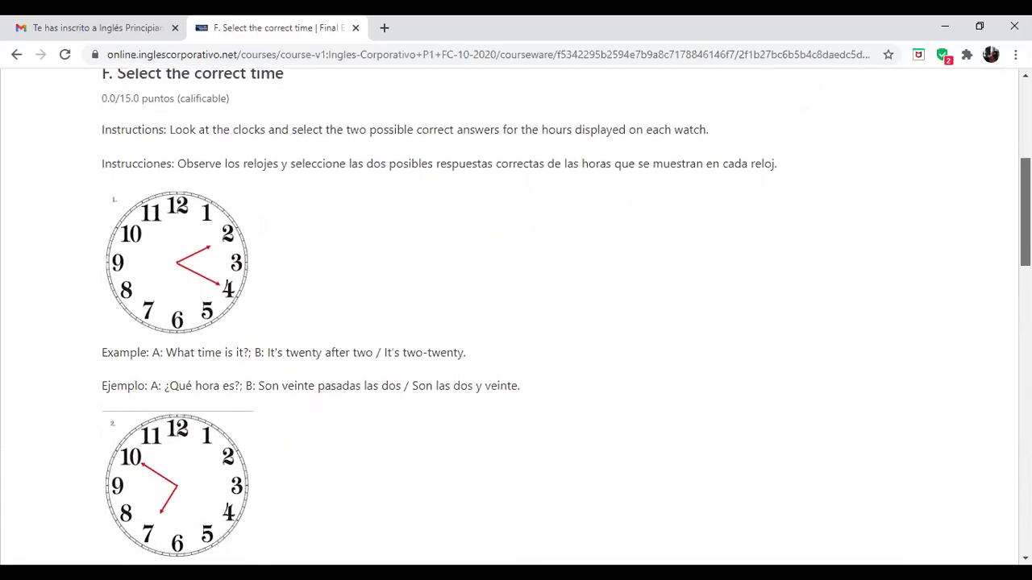
scroll(516, 323, "down", 1)
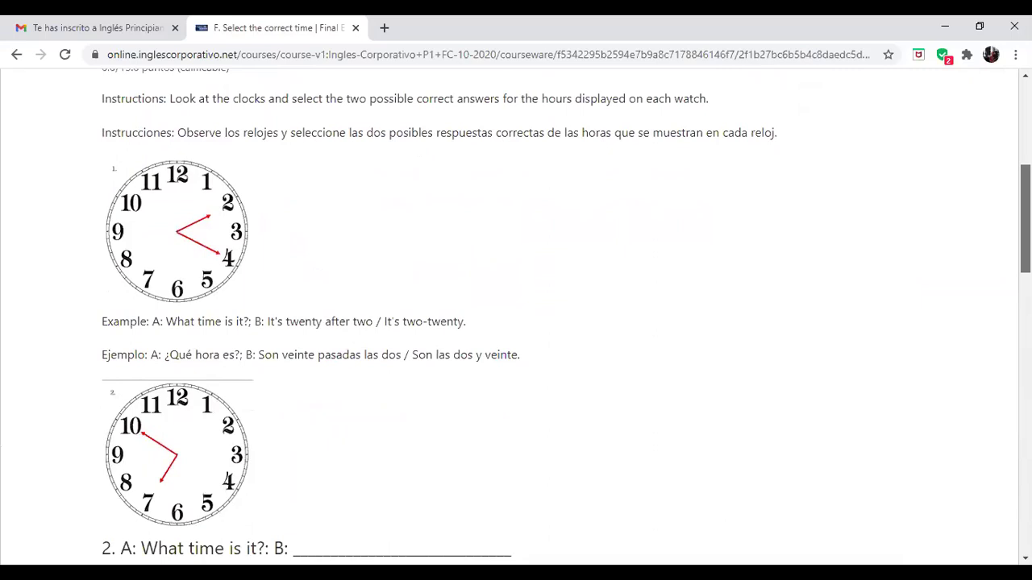
Answer question 2 of exercise F by selecting both "It's six-fifty." and "It's ten to seven." for the clock.
scroll(516, 322, "down", 5)
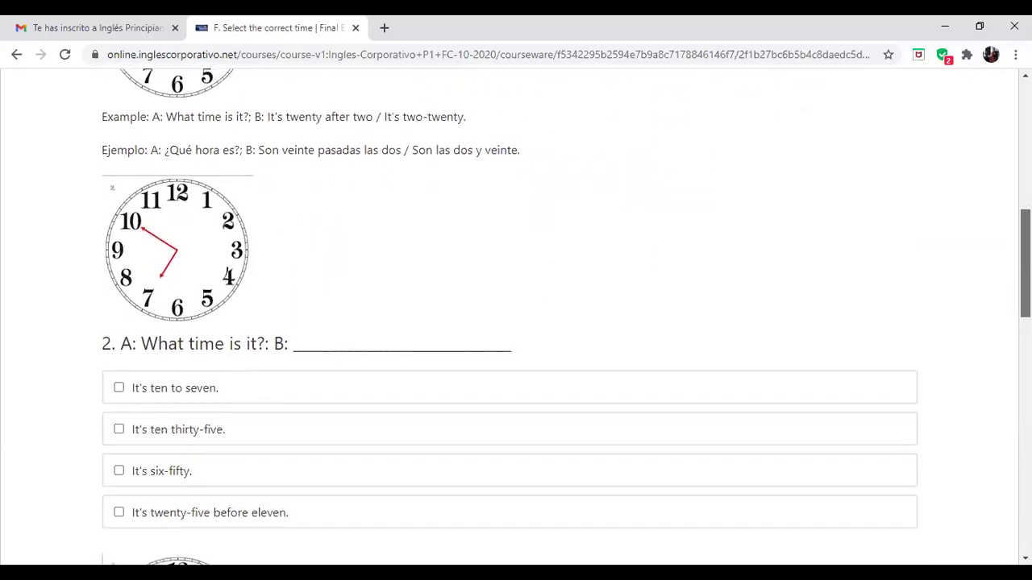
scroll(516, 322, "down", 3)
scroll(516, 322, "up", 4)
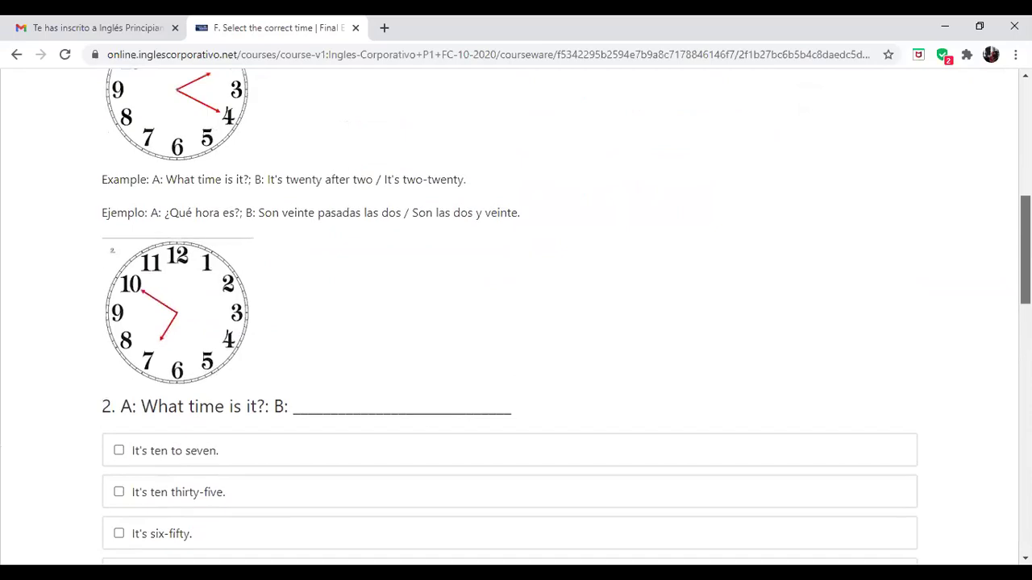
scroll(516, 322, "up", 4)
scroll(516, 322, "down", 1)
scroll(516, 323, "down", 5)
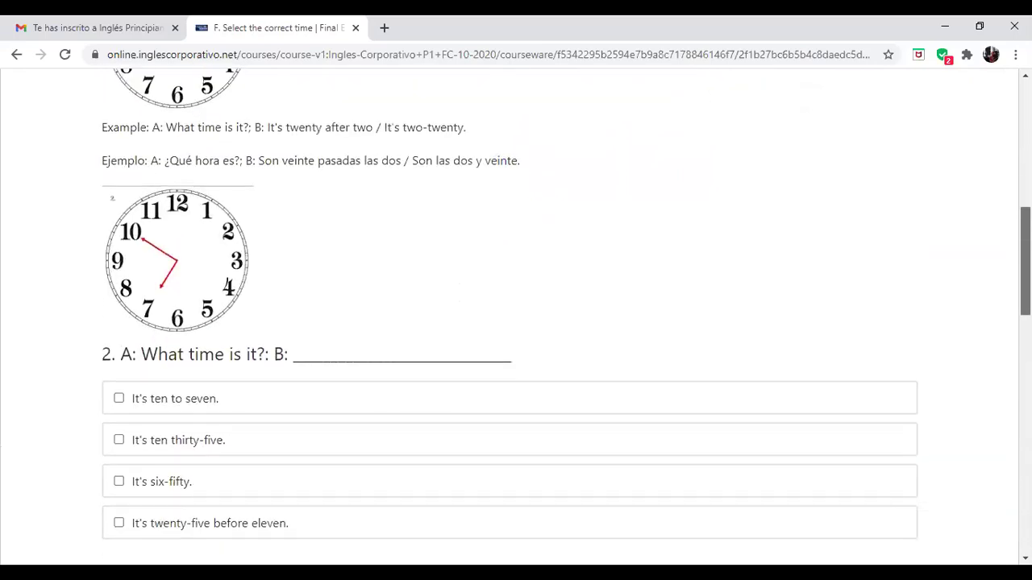
scroll(516, 323, "down", 4)
scroll(516, 322, "up", 3)
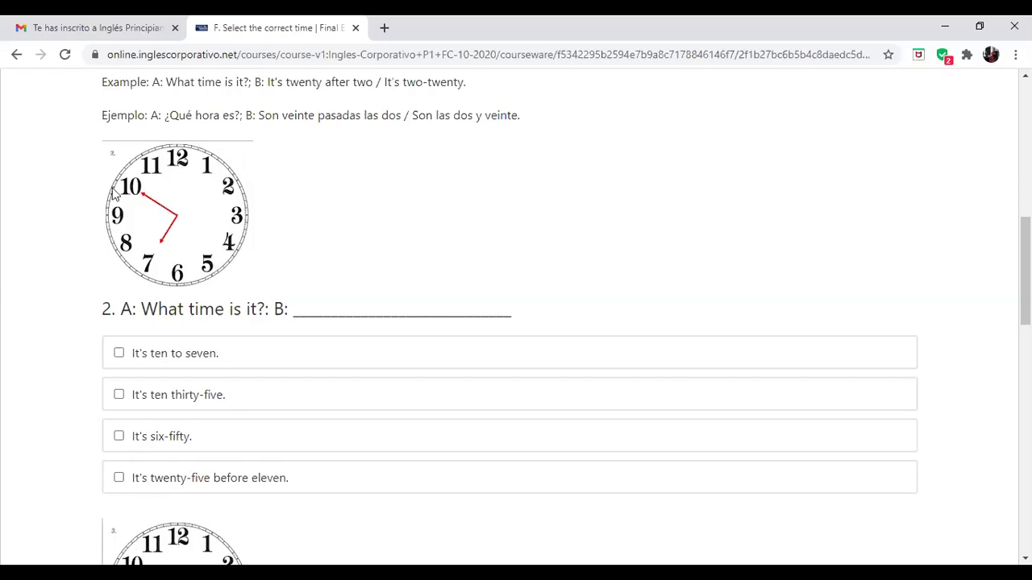
left_click(165, 455)
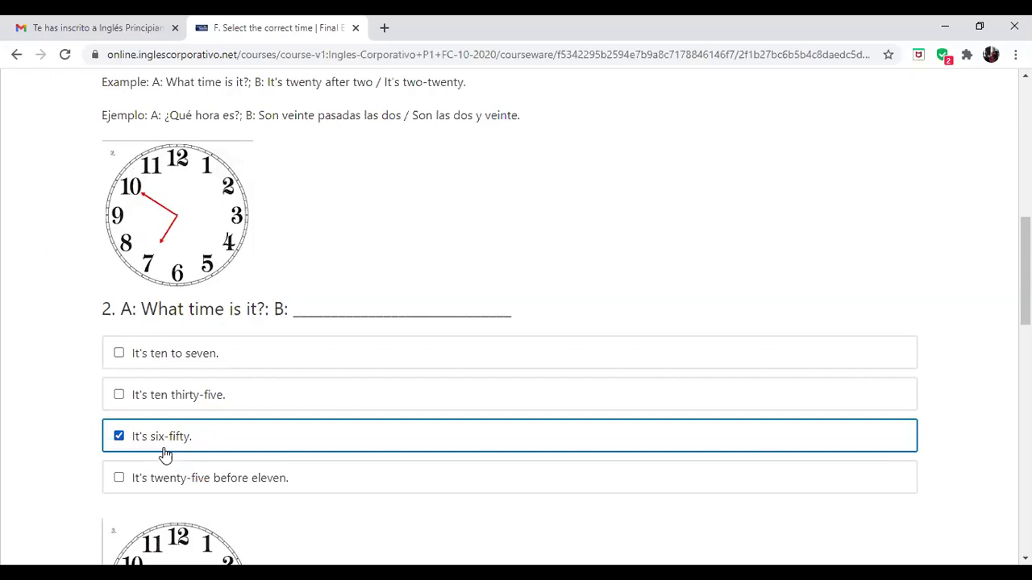
left_click(123, 357)
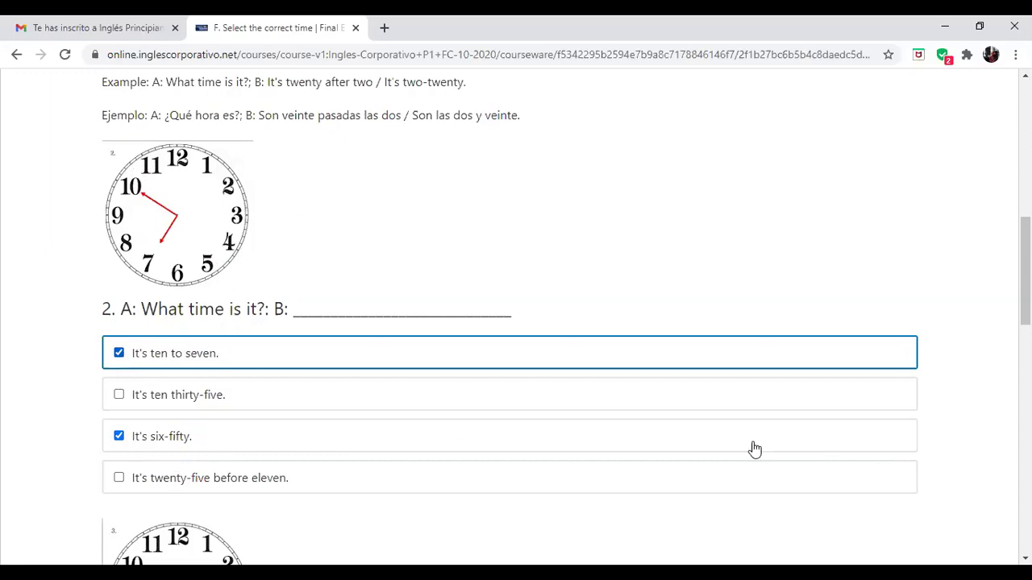
Look through clock questions 3 and 4 to the end of exercise F, and return to the exercise's heading.
scroll(510, 322, "down", 3)
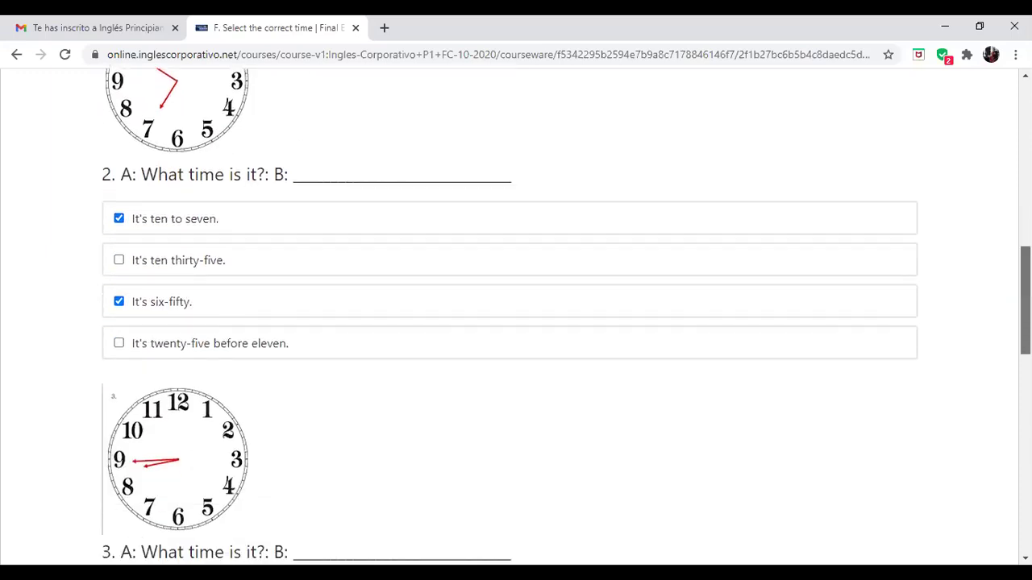
scroll(509, 322, "down", 8)
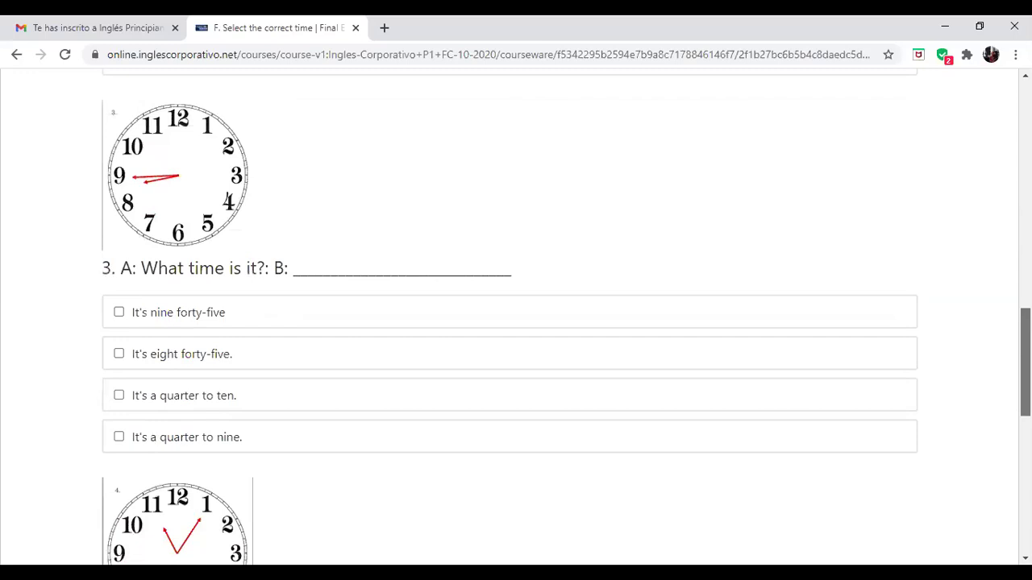
scroll(516, 323, "down", 3)
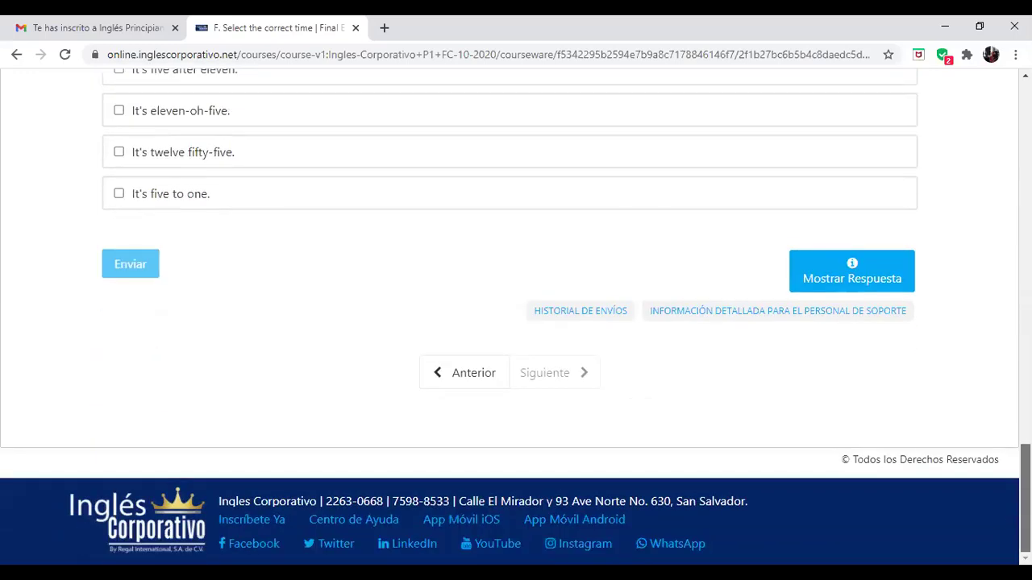
scroll(516, 323, "up", 15)
scroll(516, 323, "up", 3)
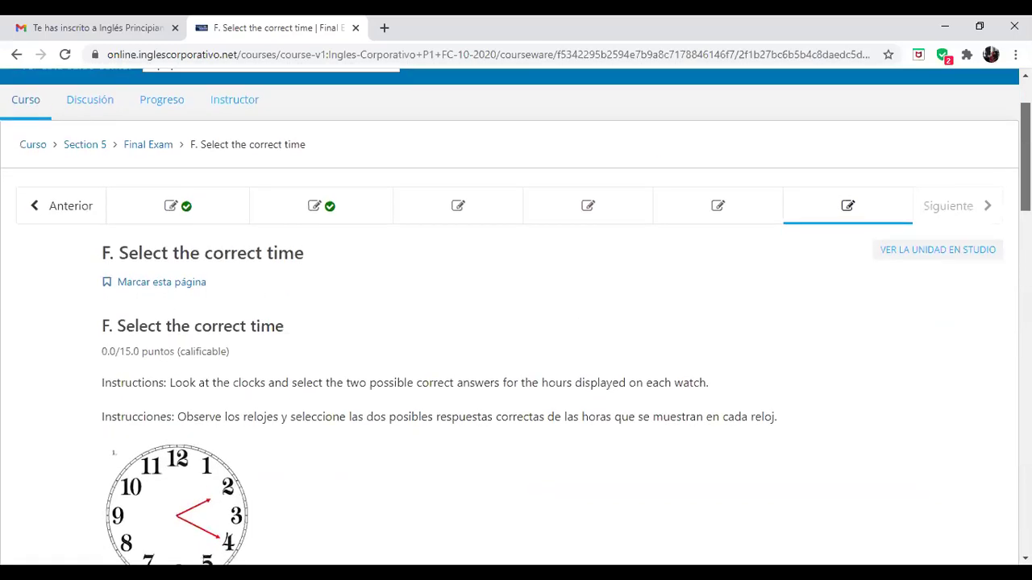